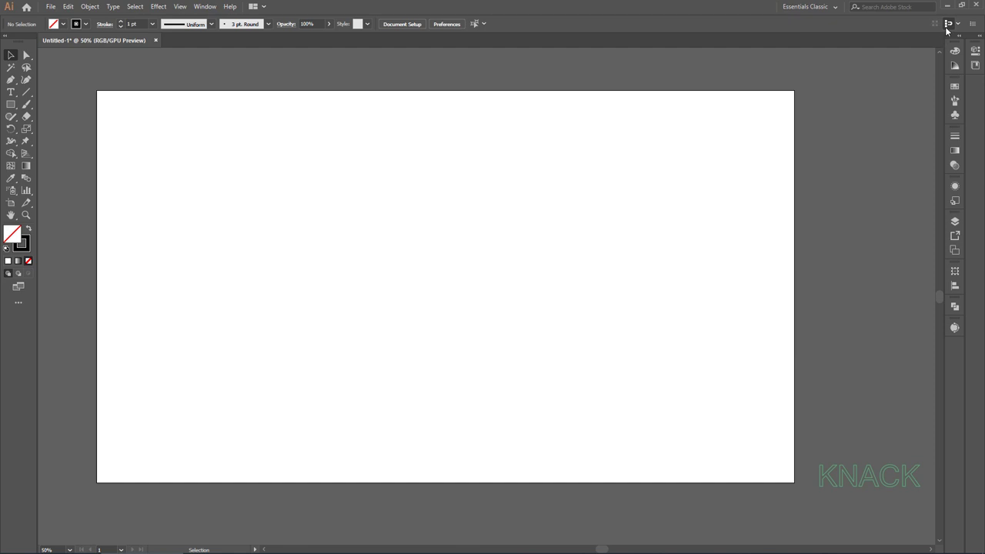
- Open the View menu to reach the Smart Guides setting
click(180, 6)
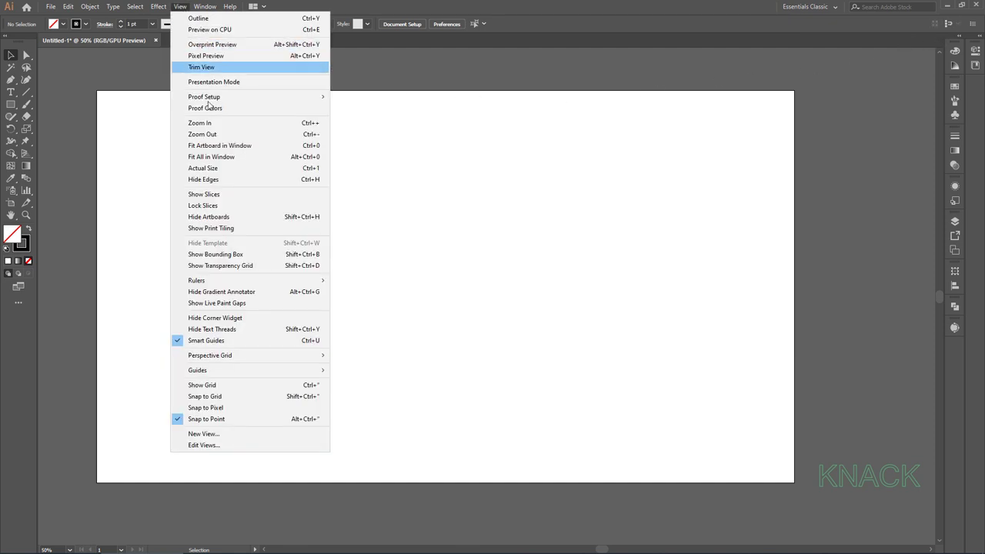
- Turn off Smart Guides and draw an artboard-sized 1920×1080 rectangle, black fill, no stroke
click(257, 340)
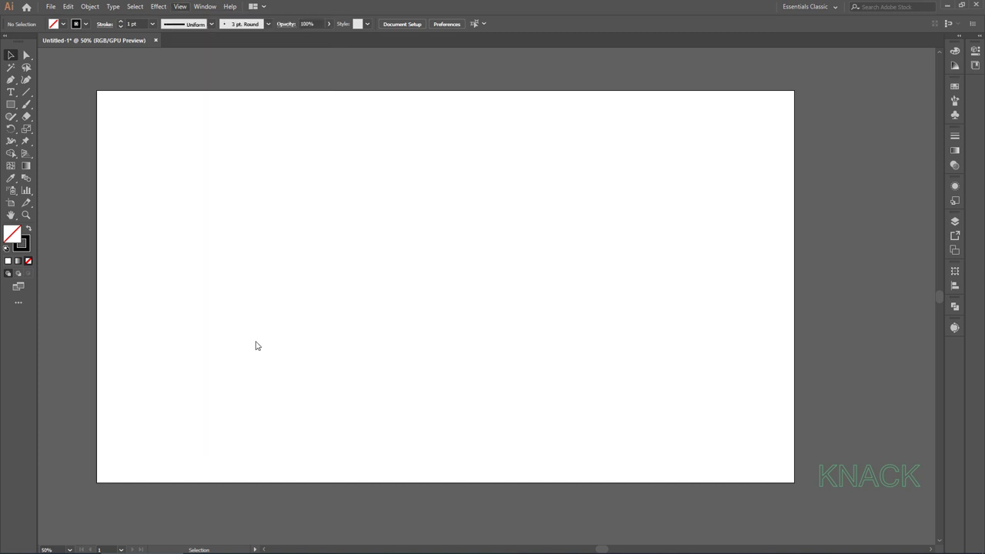
click(11, 104)
drag(98, 98, 794, 483)
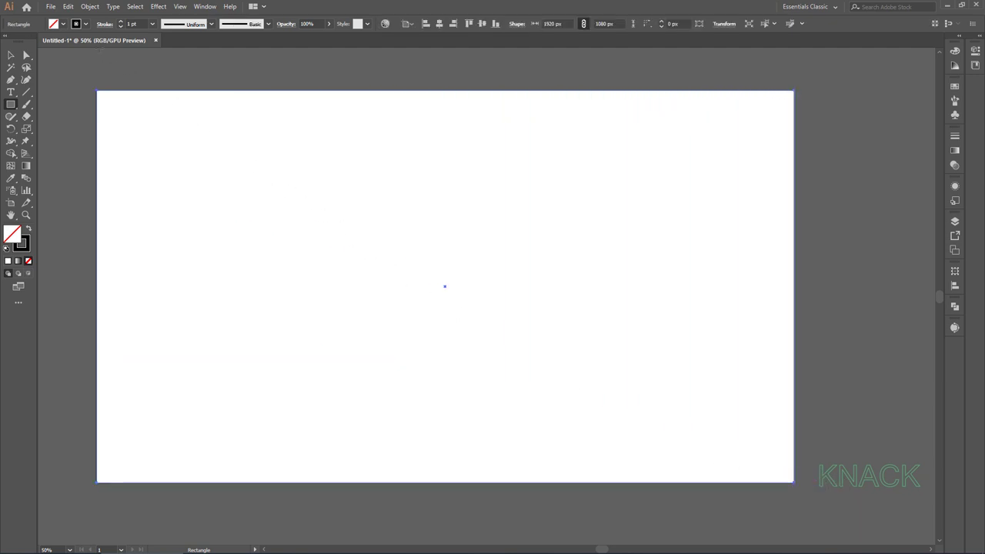
click(88, 25)
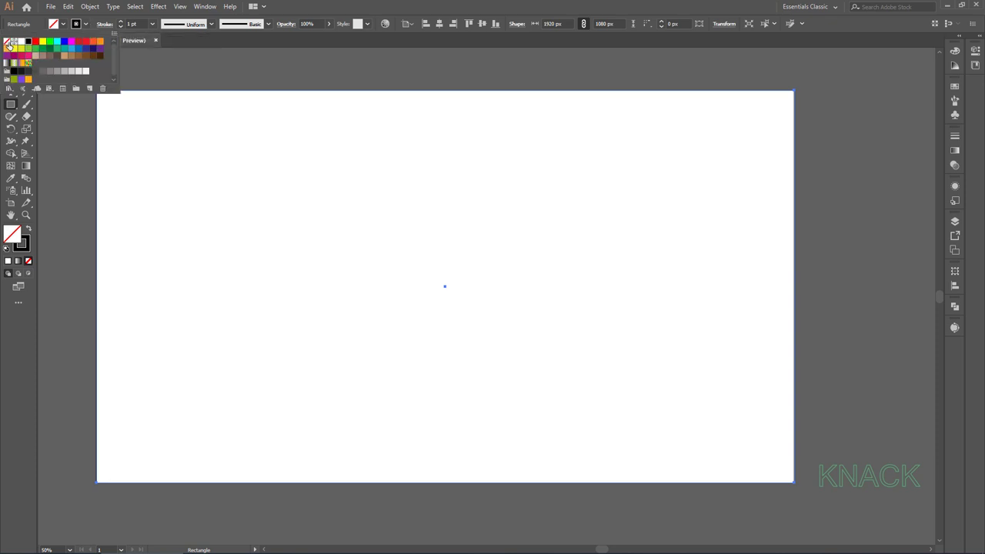
click(25, 39)
click(63, 23)
click(29, 42)
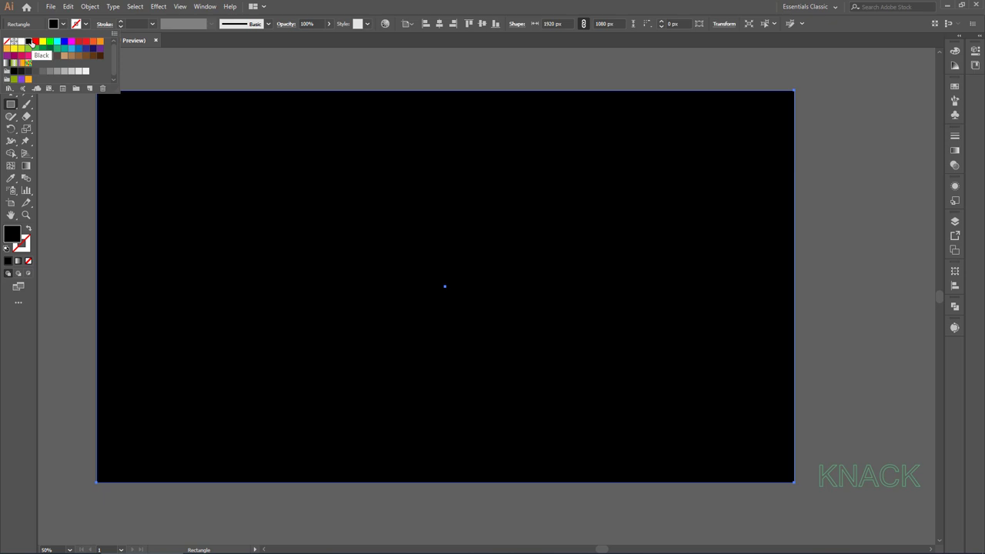
key(Escape)
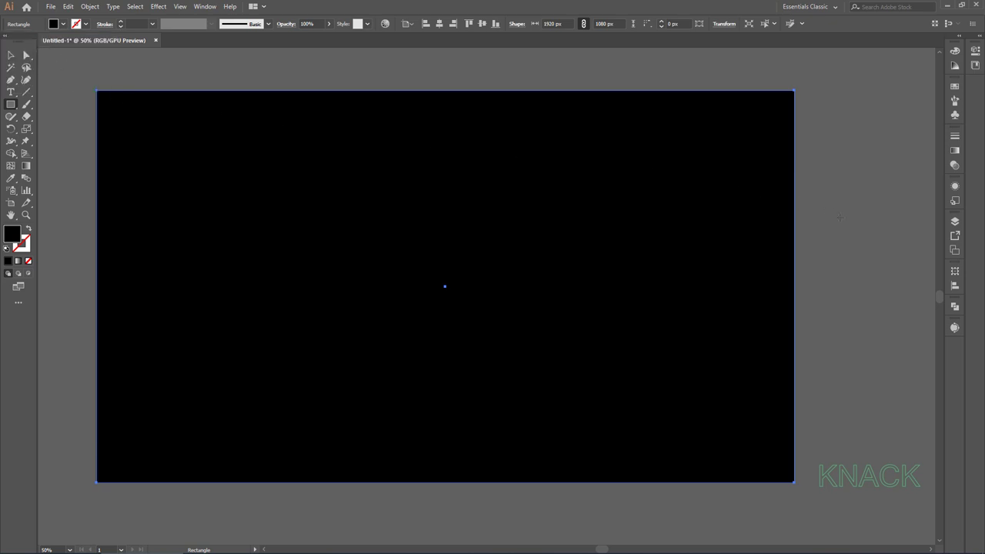
- Lock the black background rectangle in the Layers panel
click(955, 223)
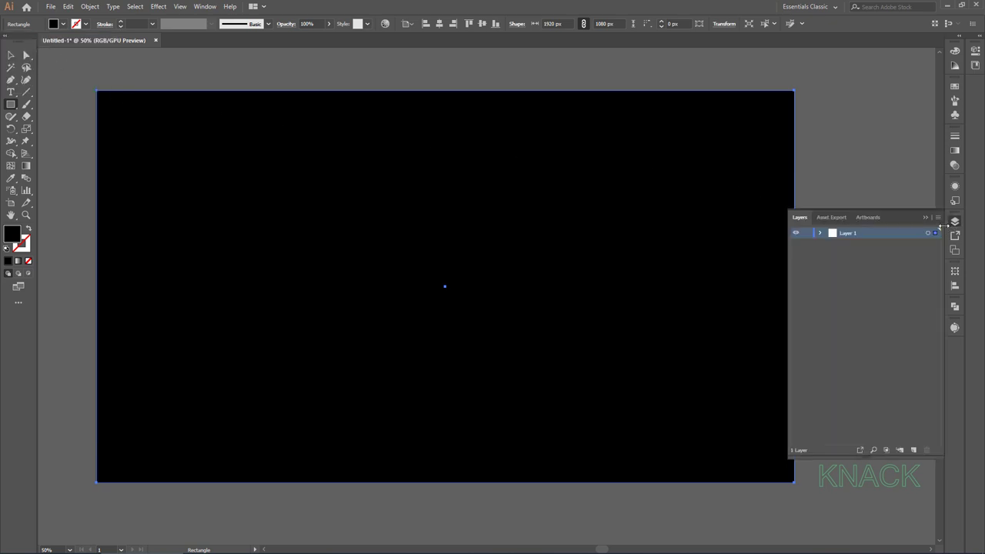
click(819, 234)
click(808, 244)
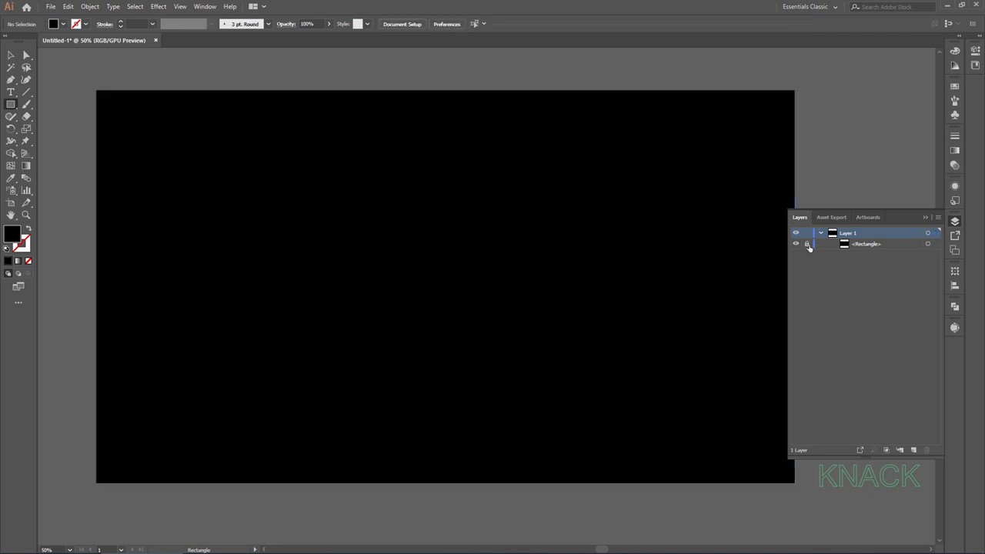
- Draw a full-height vertical line down the artboard's left edge with a 1 pt stroke
click(953, 223)
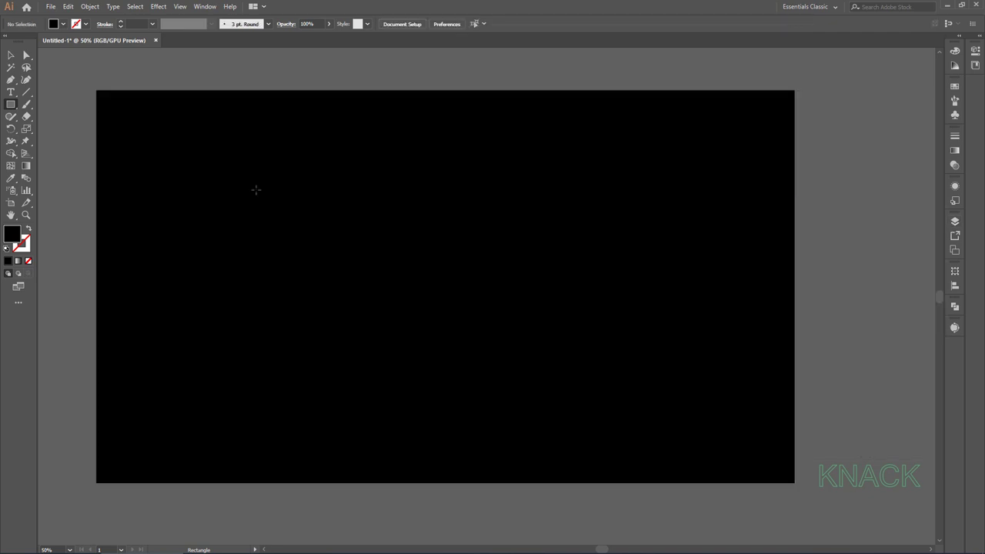
click(27, 93)
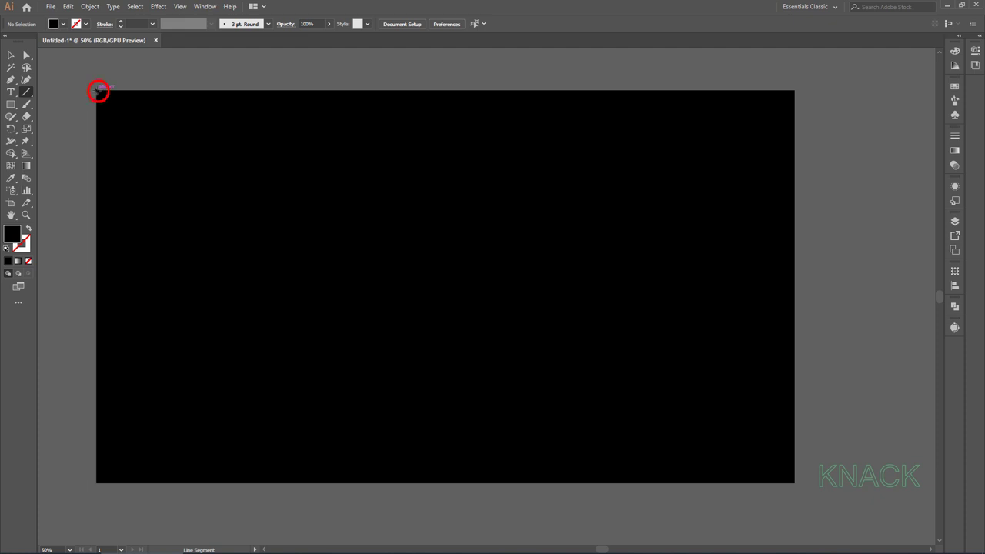
mouse_move(97, 91)
mouse_down()
mouse_move(115, 152)
mouse_move(121, 346)
mouse_move(98, 479)
mouse_up()
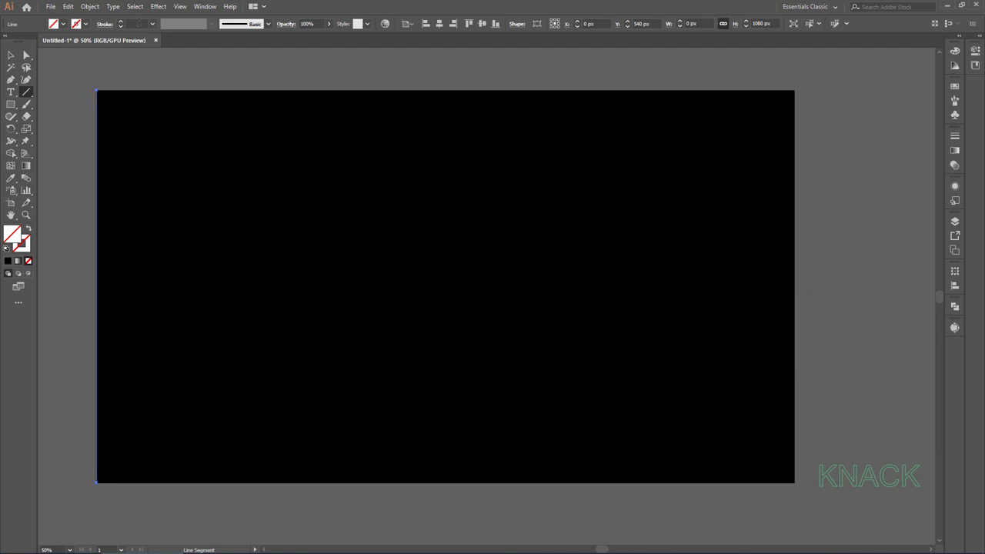
click(137, 24)
text(1)
key(Return)
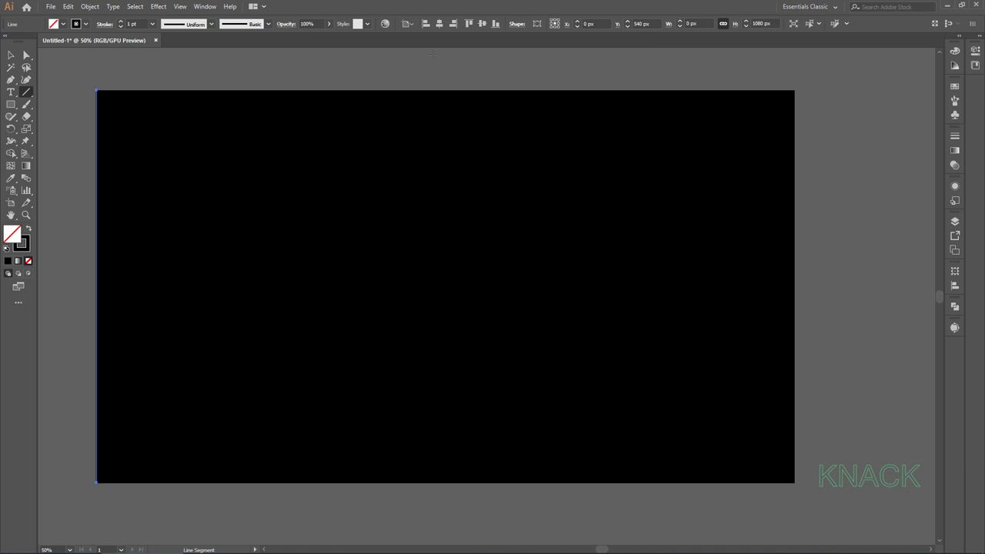
- Set the line's stroke colour to blue HSB 200 / 80 / 90
click(954, 51)
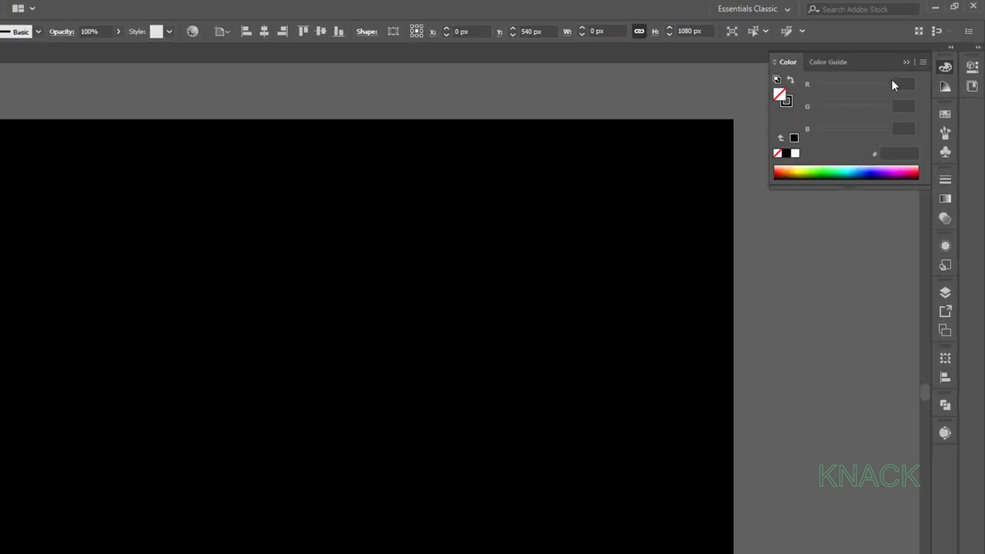
click(761, 115)
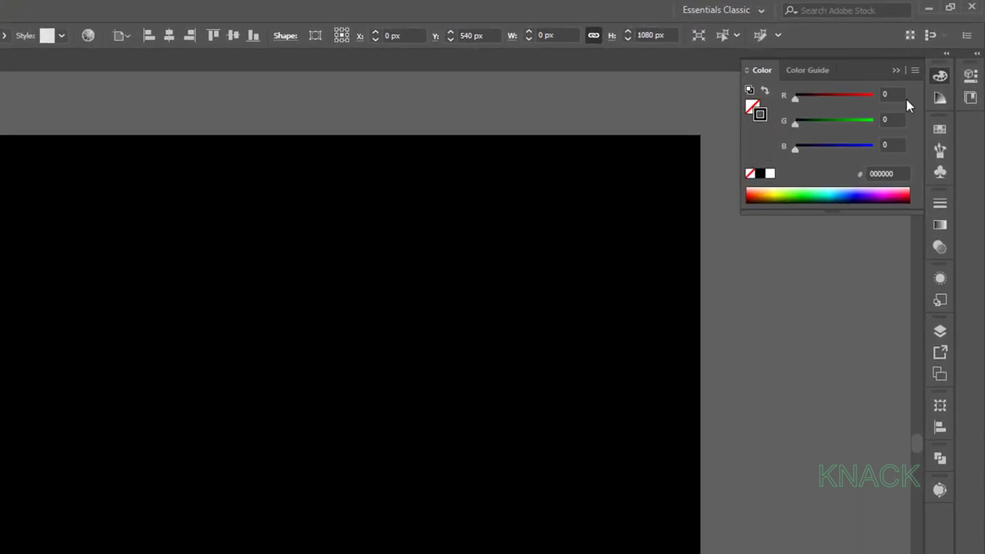
click(915, 70)
click(851, 128)
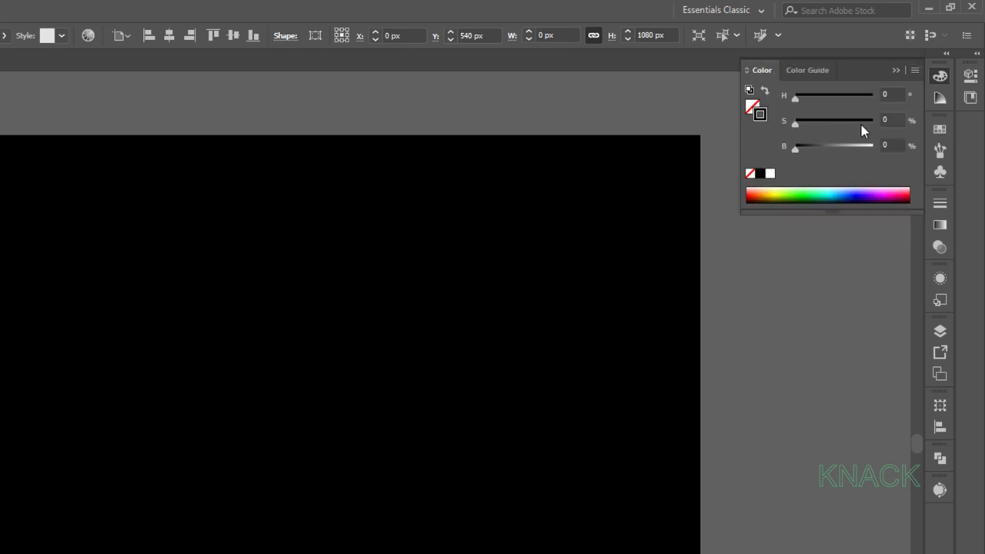
click(892, 94)
text(200)
key(Tab)
text(80)
key(Tab)
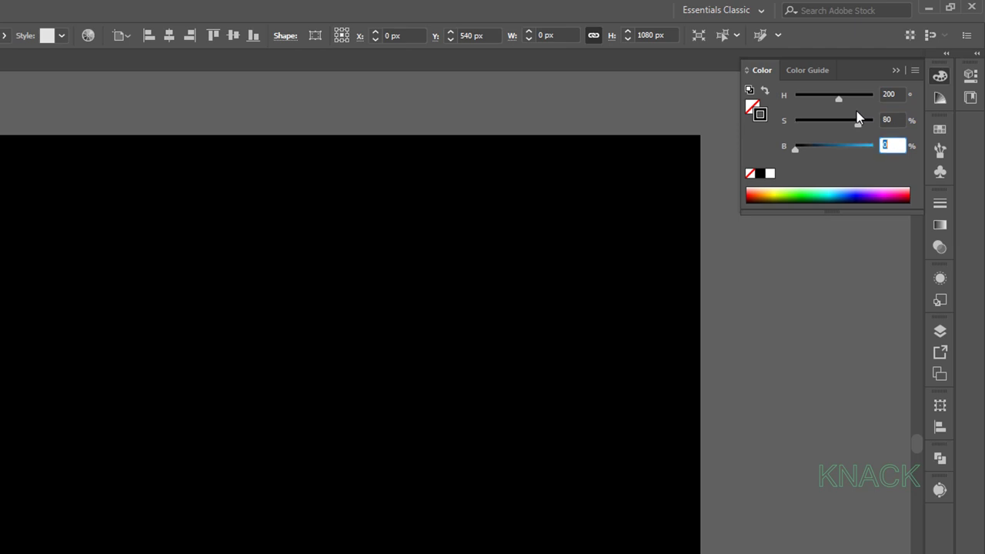
text(90)
key(Return)
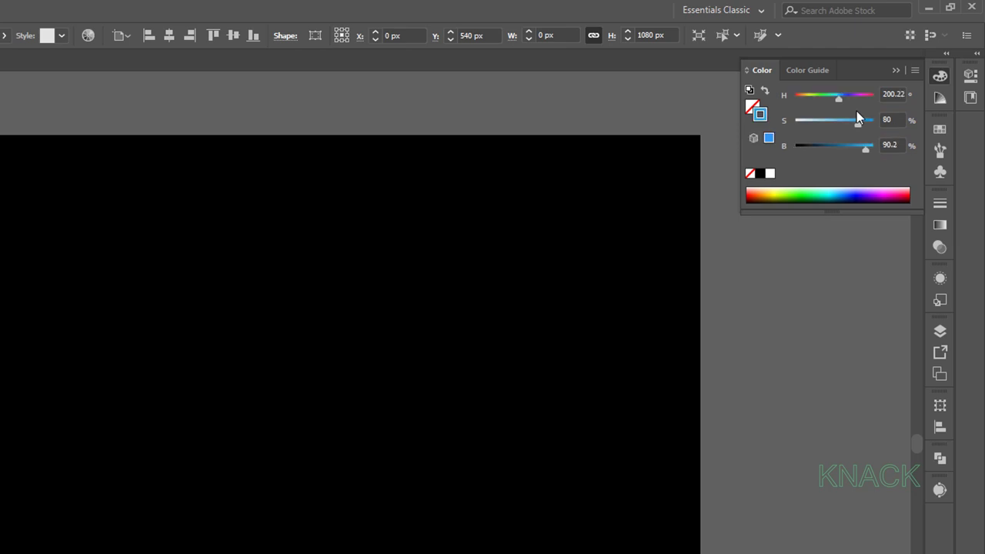
click(940, 76)
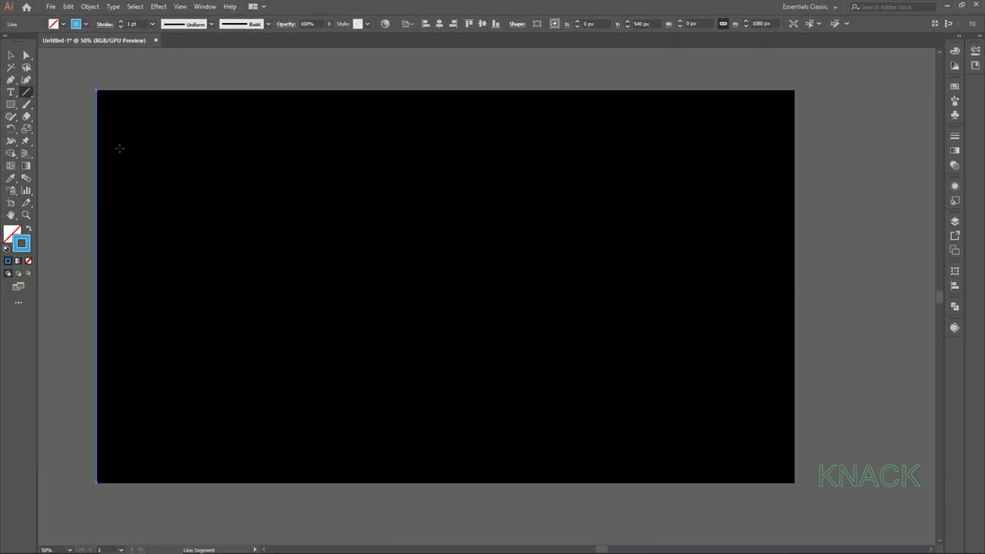
- Copy the blue line 40 px to the right via Move, then repeat with Ctrl+D across the artboard
double_click(11, 55)
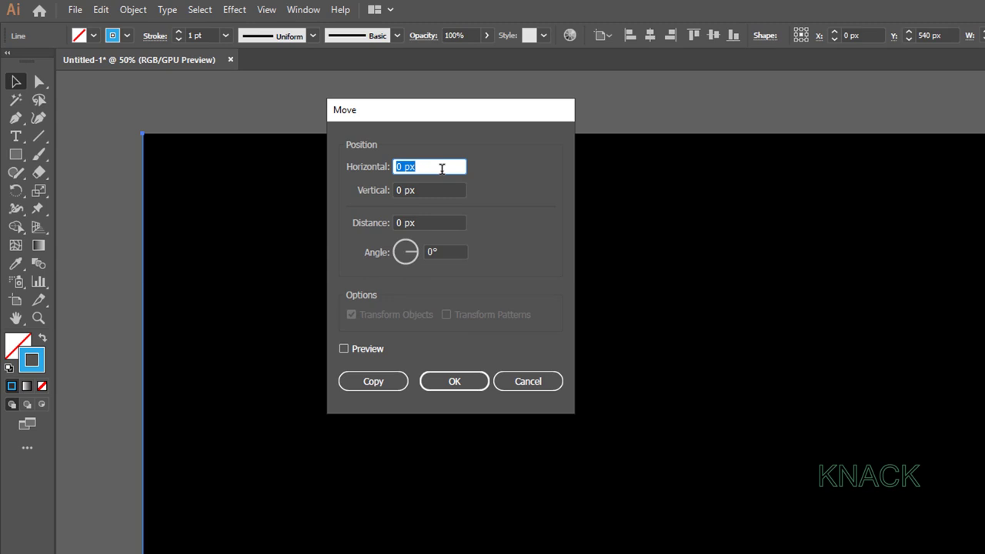
text(40)
key(Tab)
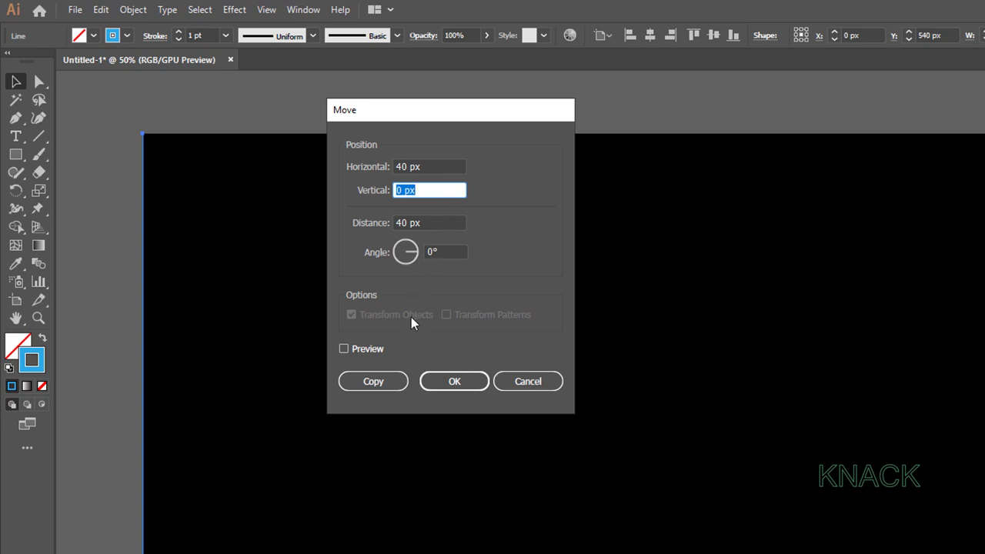
click(374, 381)
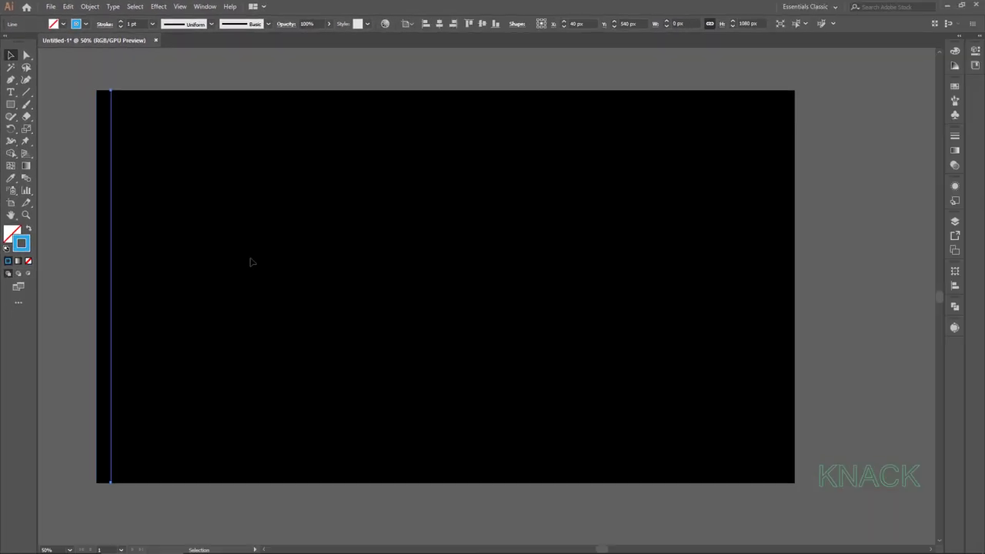
key(ctrl+d)
key(ctrl+d)
key(ctrl+d)
key(ctrl+d)
key(ctrl+d)
key(ctrl+d)
key(ctrl+d)
key(ctrl+d)
key(ctrl+d)
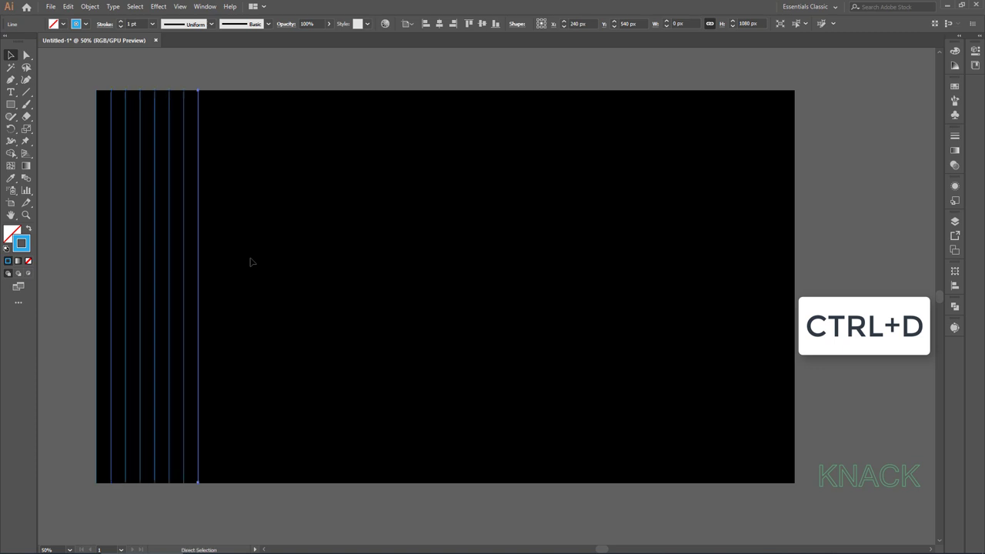
key(ctrl+d)
key(ctrl+d)
key(ctrl+d)
key(ctrl+d)
key(ctrl+d)
key(ctrl+d)
key(ctrl+d)
key(ctrl+d)
key(ctrl+d)
key(ctrl+d)
key(ctrl+d)
key(ctrl+d)
key(ctrl+d)
key(ctrl+d)
key(ctrl+d)
key(ctrl+d)
key(ctrl+d)
key(ctrl+d)
key(ctrl+d)
key(ctrl+d)
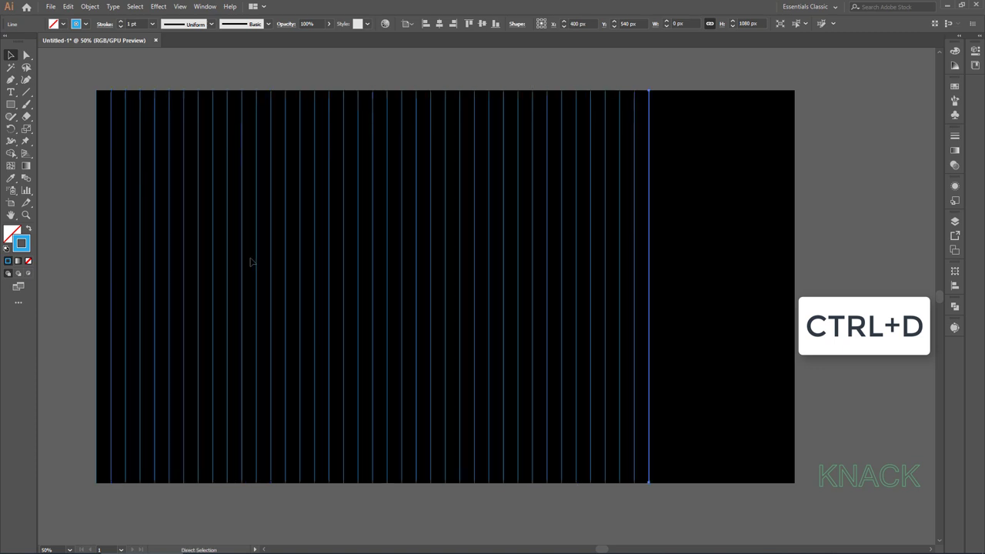
key(ctrl+d)
key(ctrl+d)
key(ctrl+d)
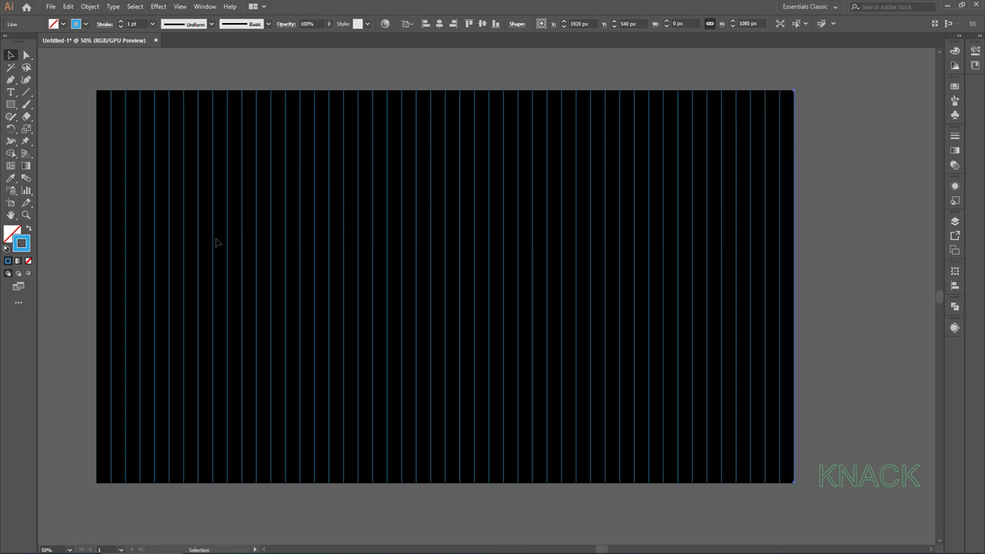
- Draw a horizontal line along the top edge and copy it every 40 px downward (Horizontal 0, Vertical 40)
click(27, 92)
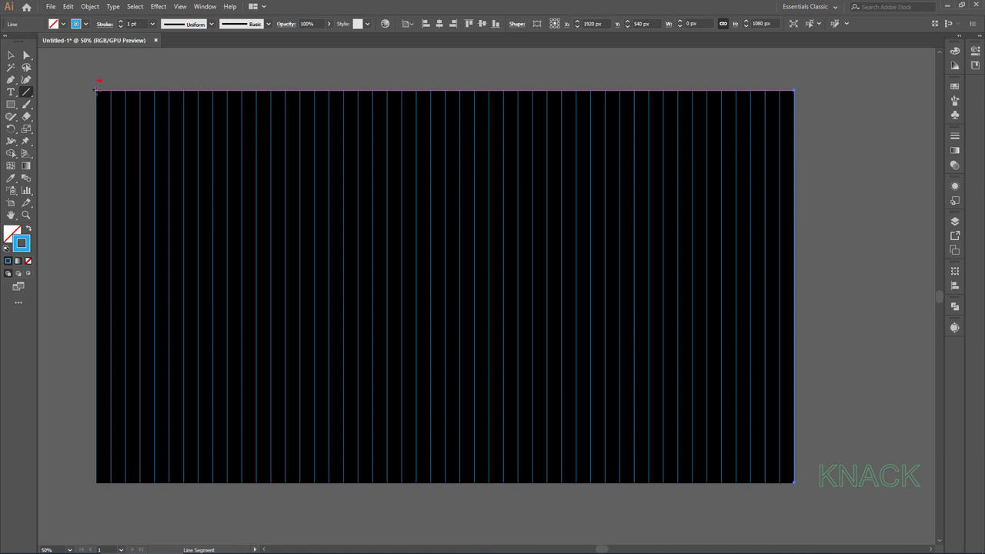
drag(97, 91, 795, 91)
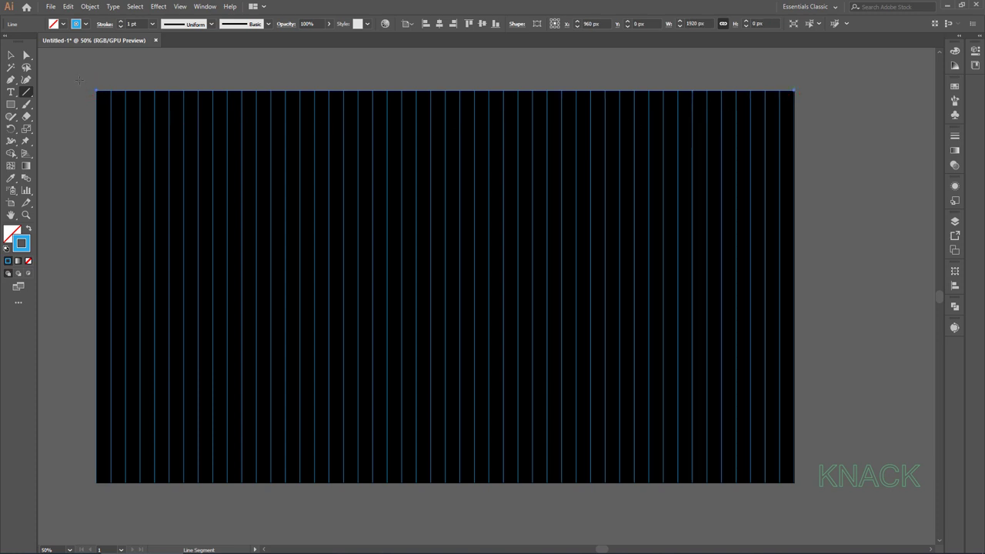
click(18, 57)
double_click(18, 58)
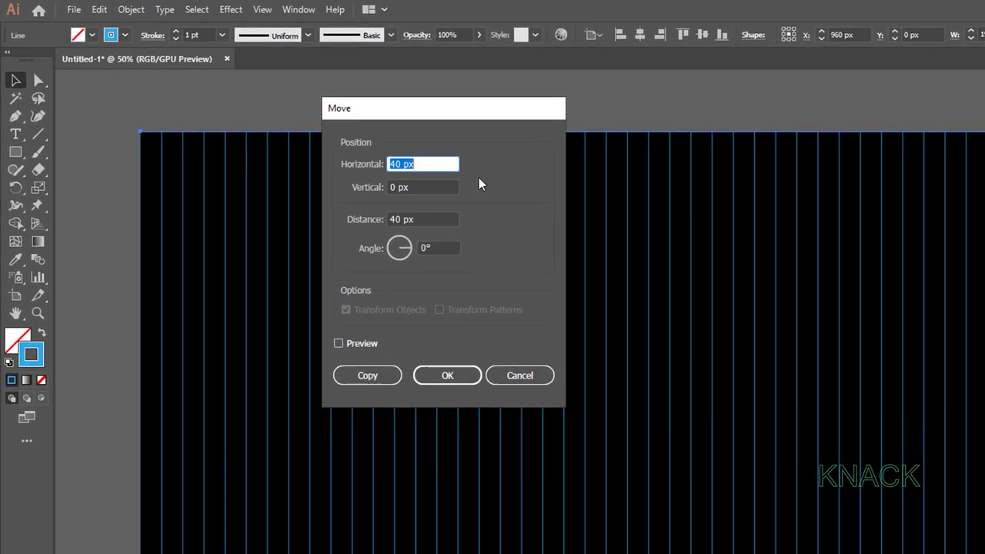
text(0)
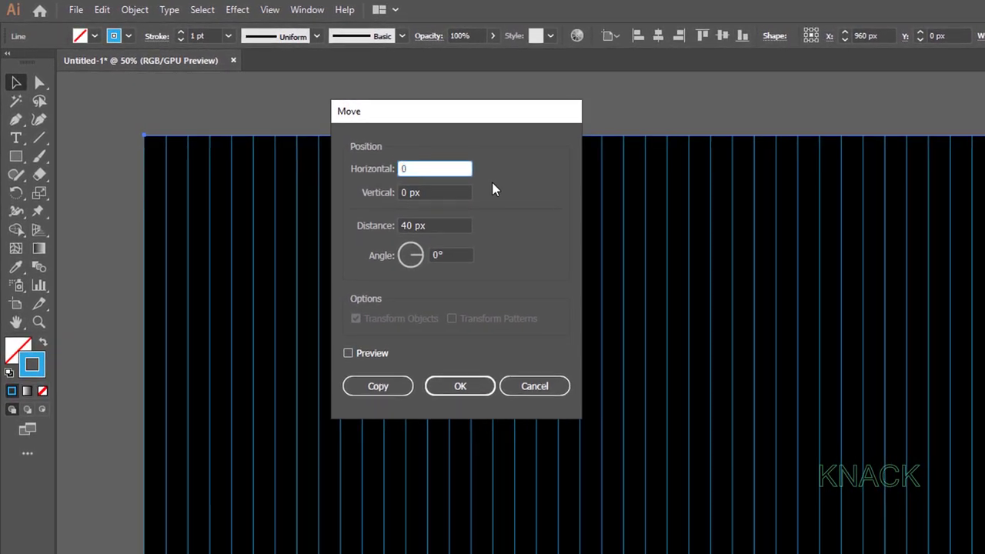
key(Tab)
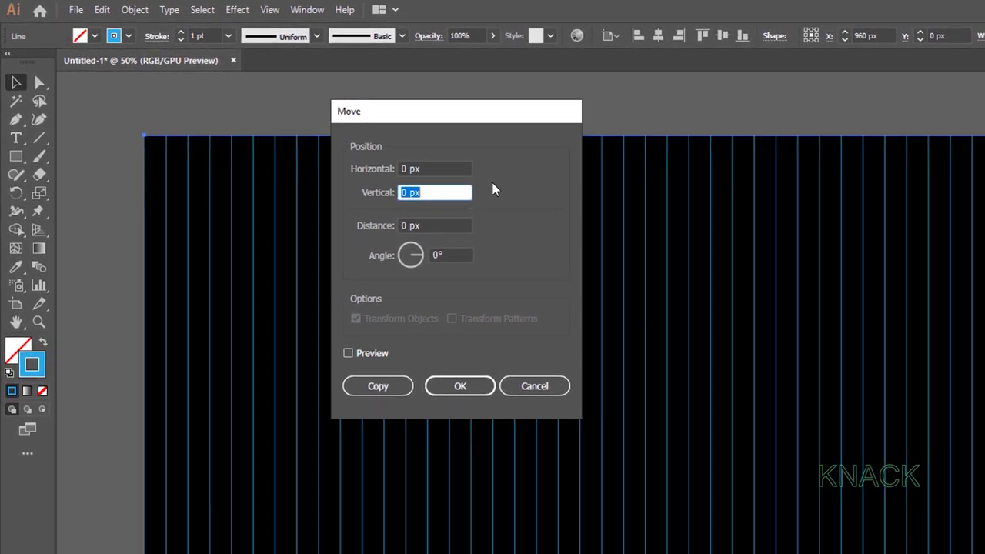
text(40)
click(388, 386)
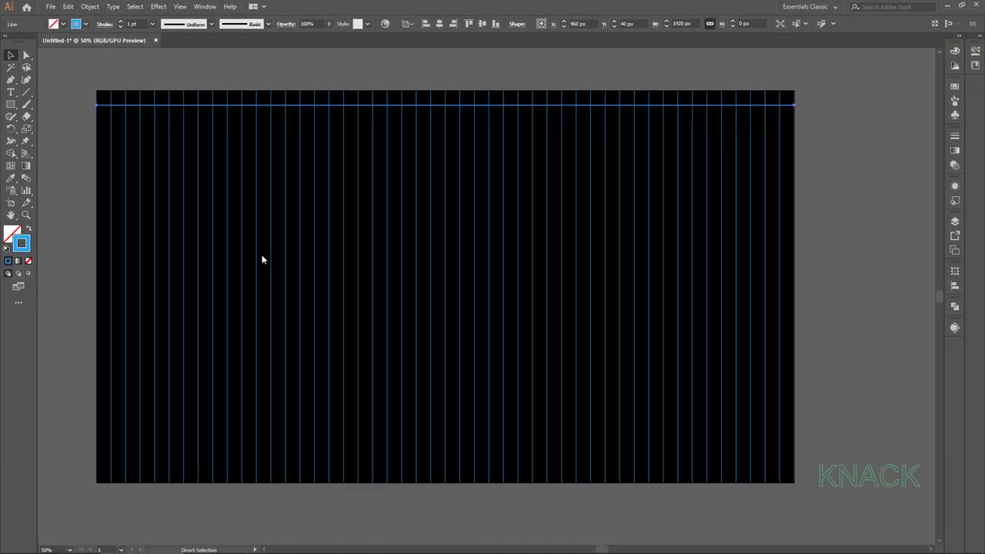
key(ctrl+d)
key(ctrl+d)
key(ctrl+d)
key(ctrl+d)
key(ctrl+d)
key(ctrl+d)
key(ctrl+d)
key(ctrl+d)
key(ctrl+d)
key(ctrl+d)
key(ctrl+d)
key(ctrl+d)
key(ctrl+d)
key(ctrl+d)
key(ctrl+d)
key(ctrl+d)
key(ctrl+d)
key(ctrl+d)
key(ctrl+d)
key(ctrl+d)
key(ctrl+d)
key(ctrl+d)
key(ctrl+d)
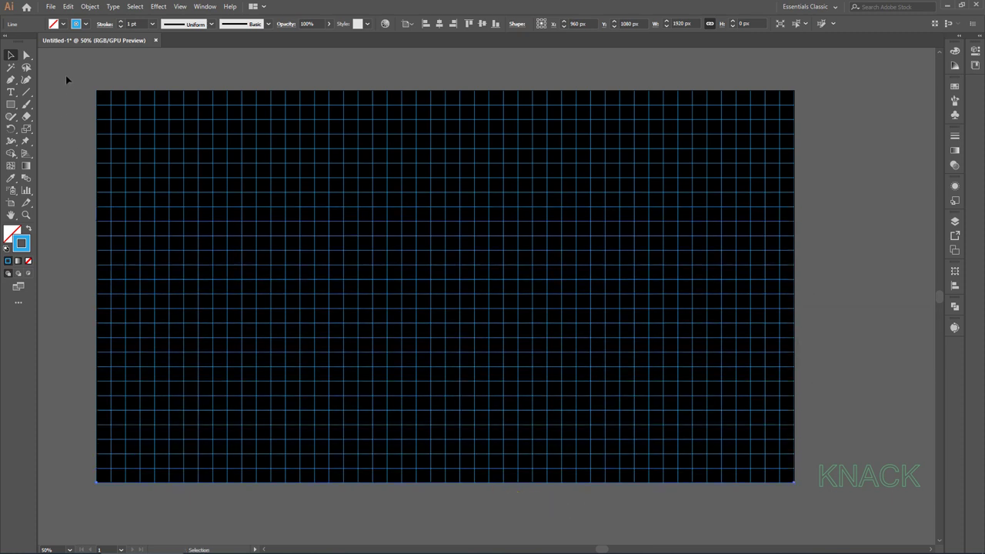
- Select all the grid lines and group them
drag(70, 90, 798, 522)
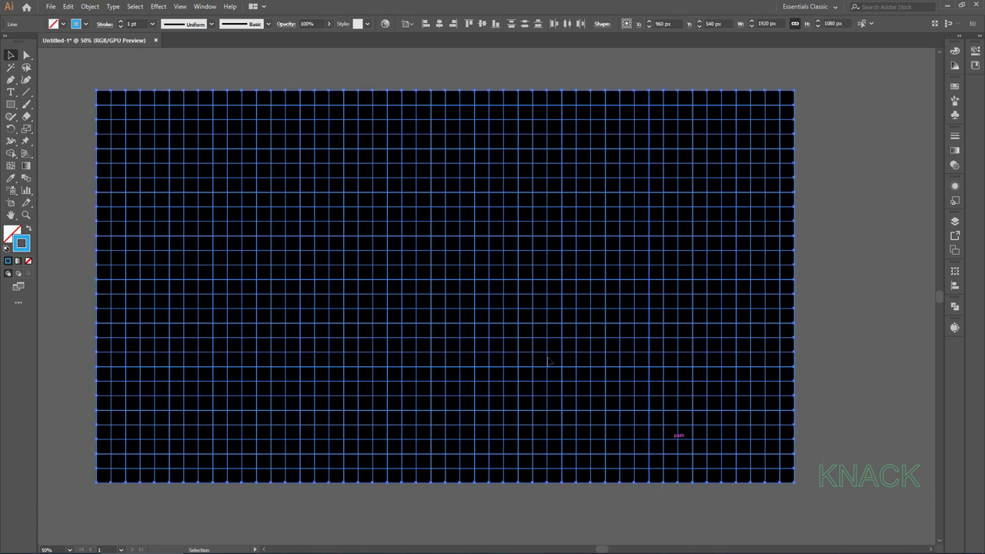
click(94, 7)
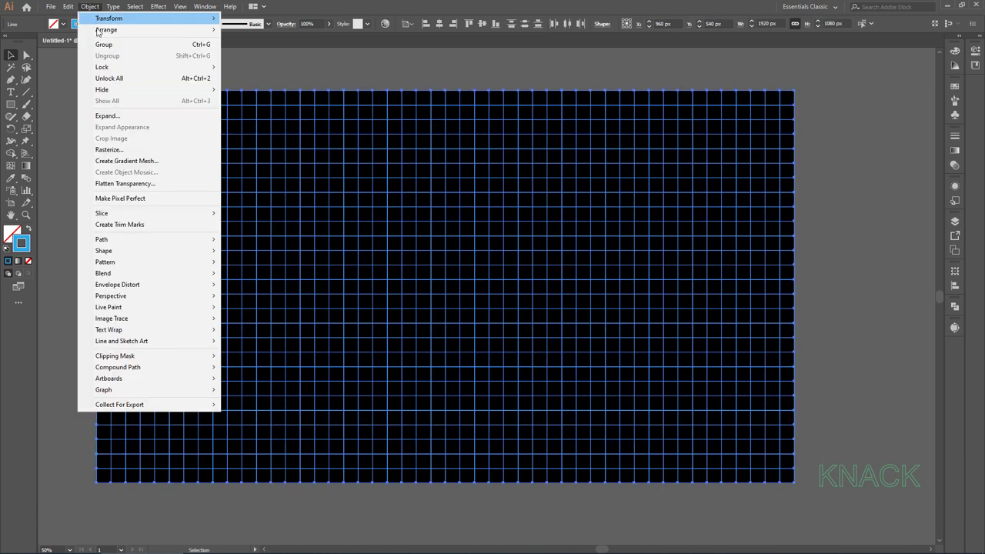
click(136, 45)
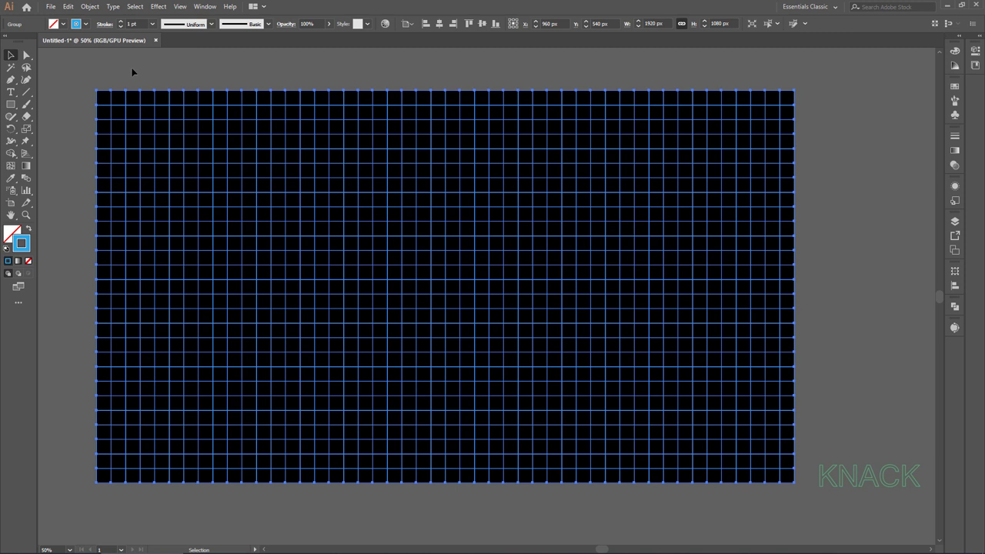
- Apply a Gaussian Blur to the grid group for a soft glow, then show the Layers panel
click(160, 8)
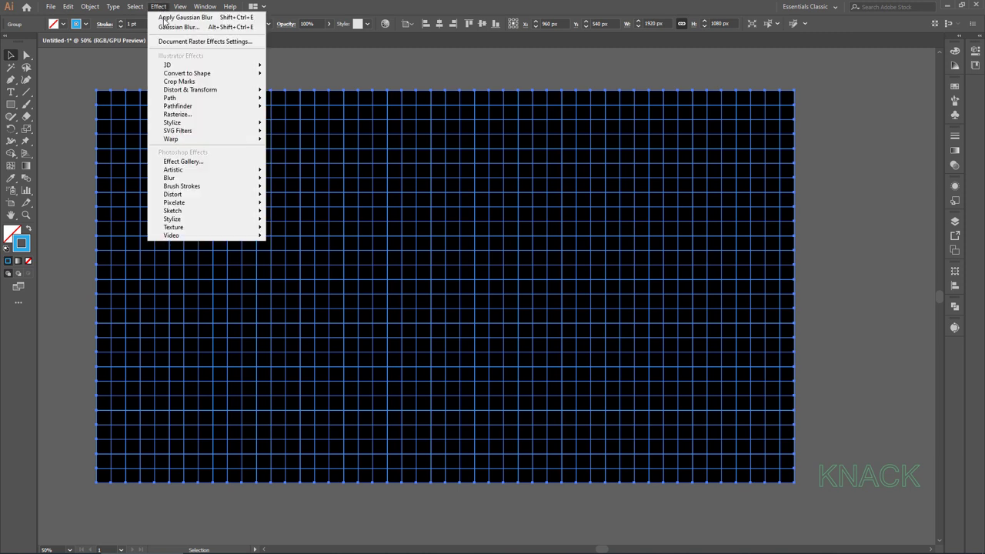
mouse_move(253, 180)
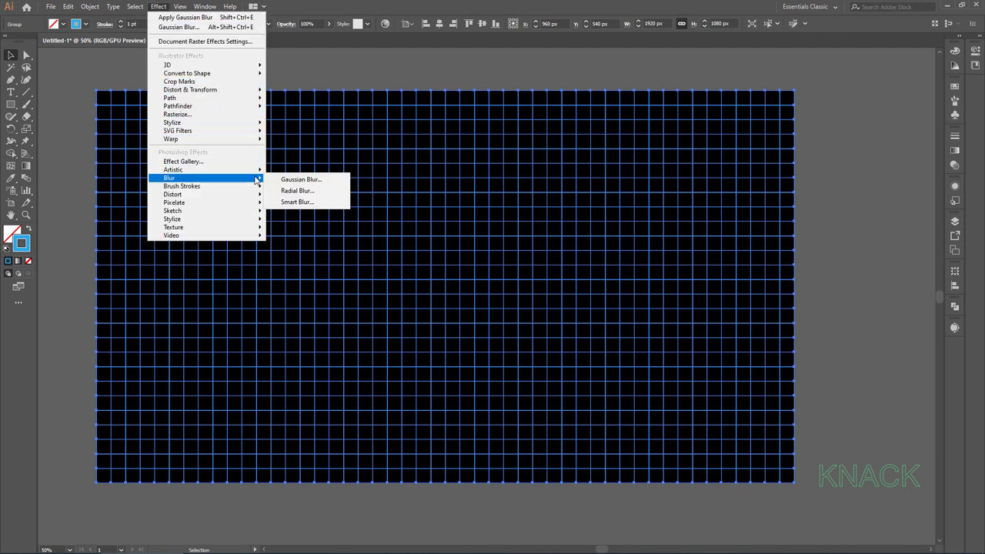
click(323, 183)
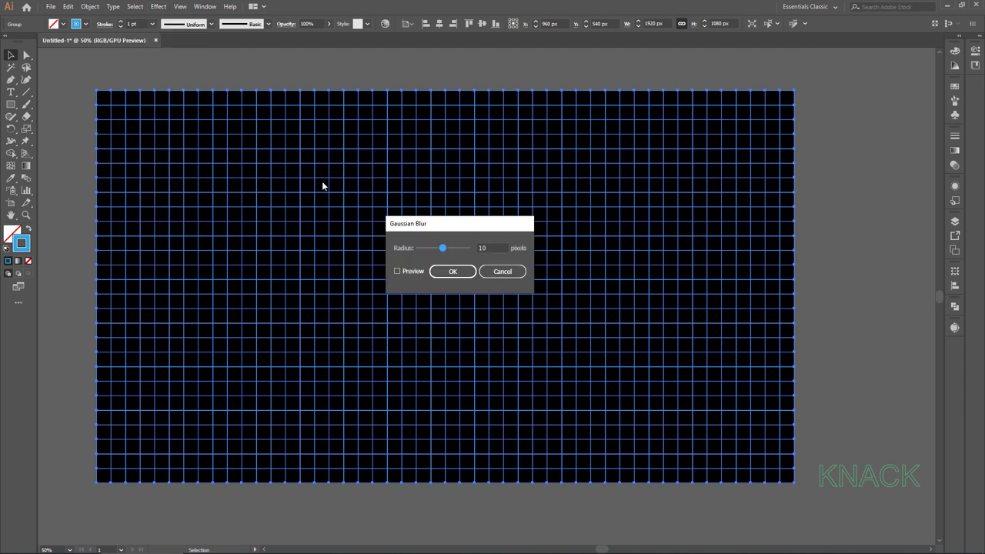
double_click(483, 248)
click(466, 272)
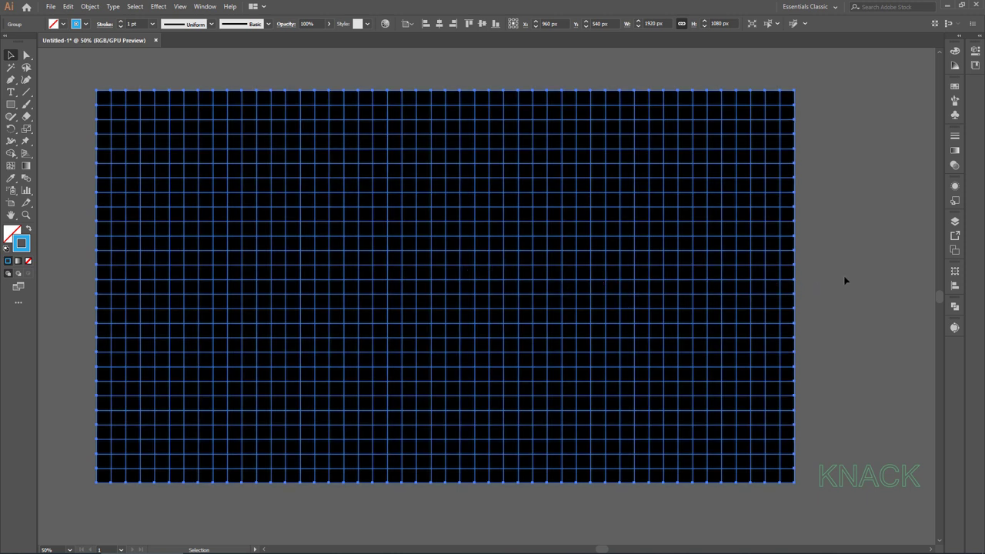
click(954, 227)
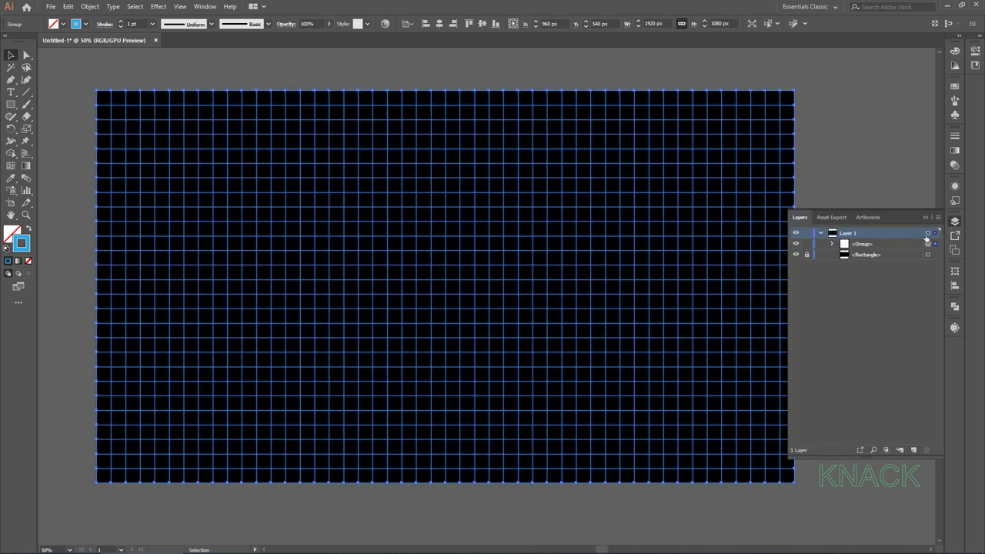
- Lock Layer 1 and rename it Background
click(807, 234)
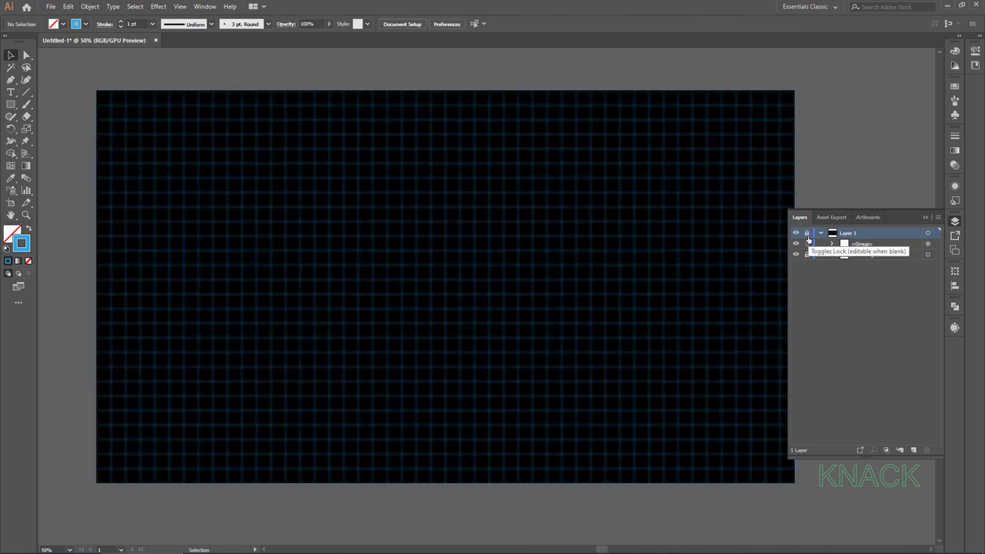
double_click(847, 238)
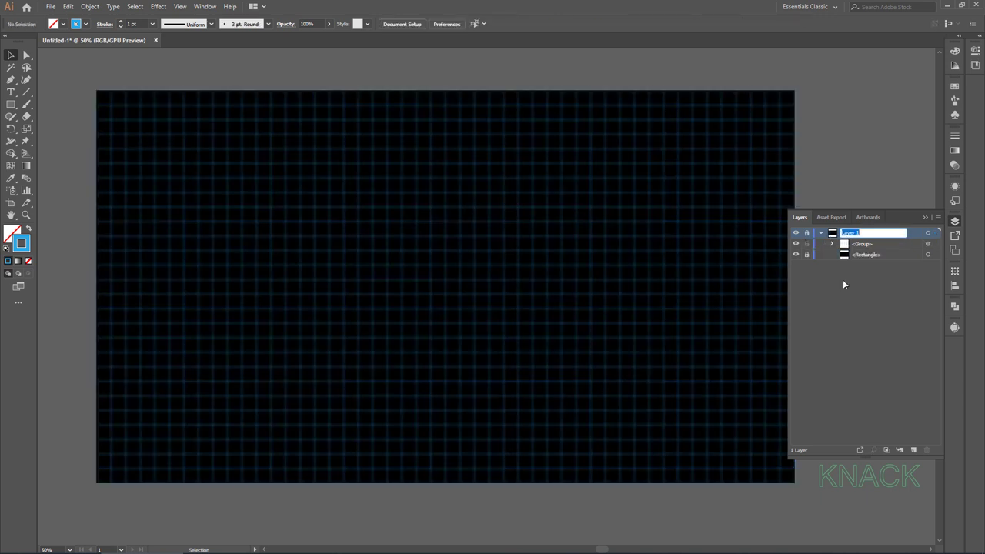
text(Background)
key(Return)
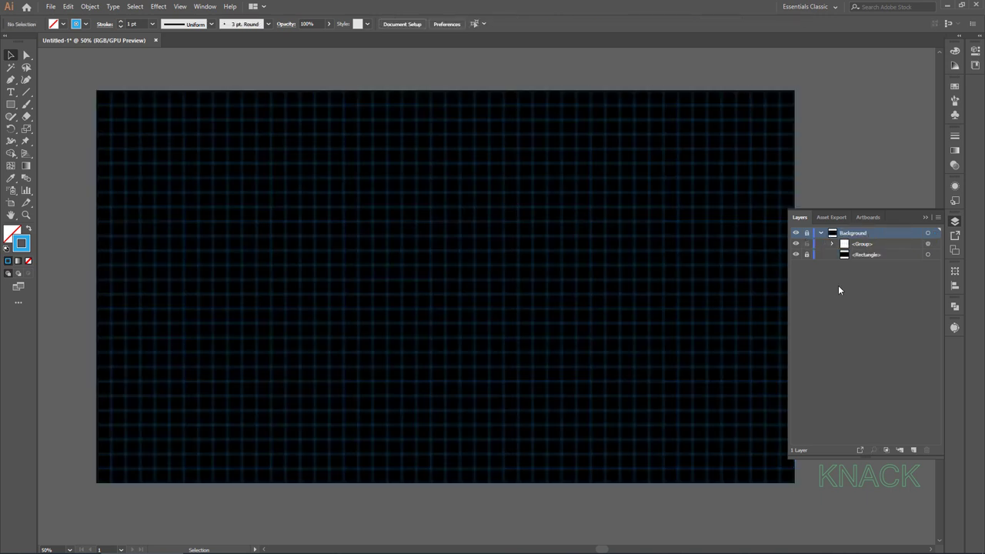
- Add a new layer named Mosaic and hide the Background layer
click(913, 451)
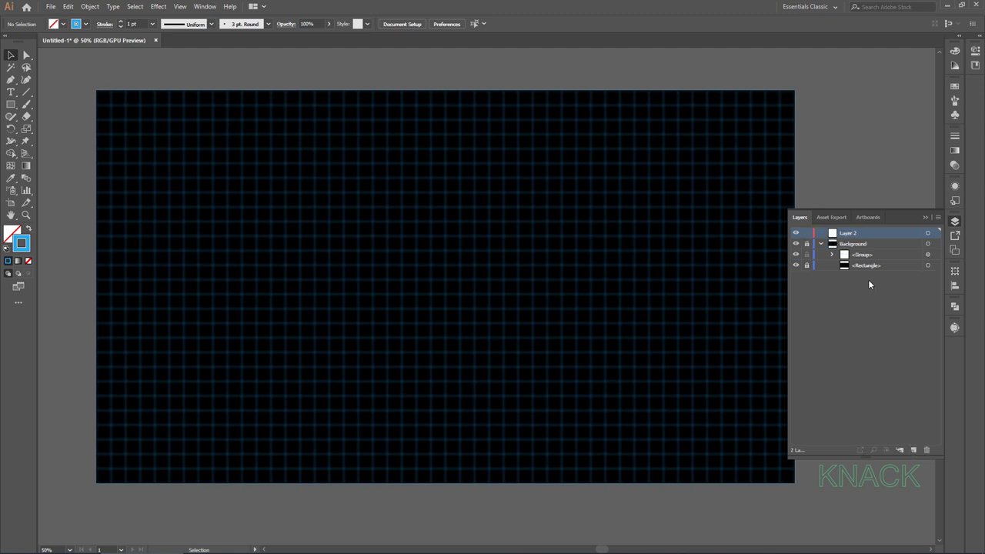
double_click(851, 233)
text(Mosaic)
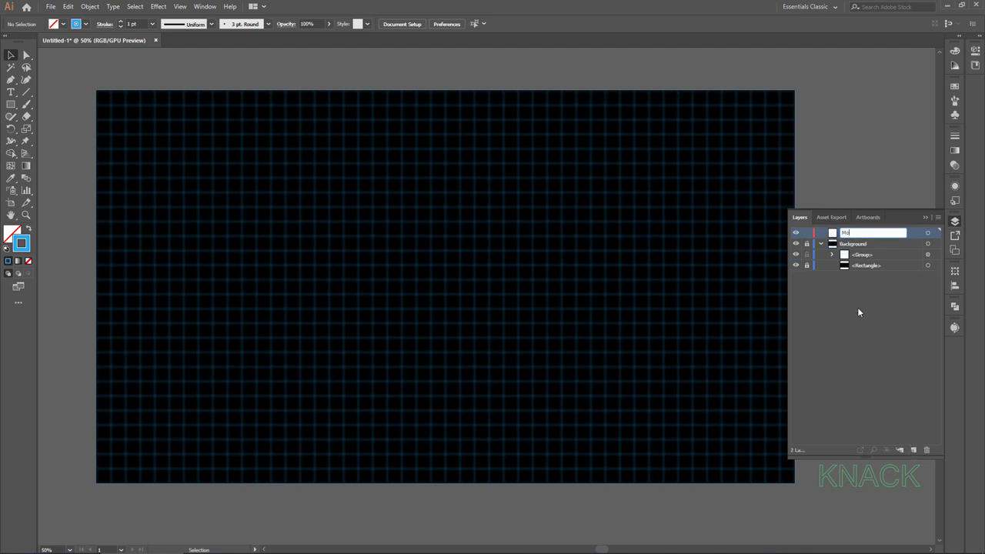
key(Return)
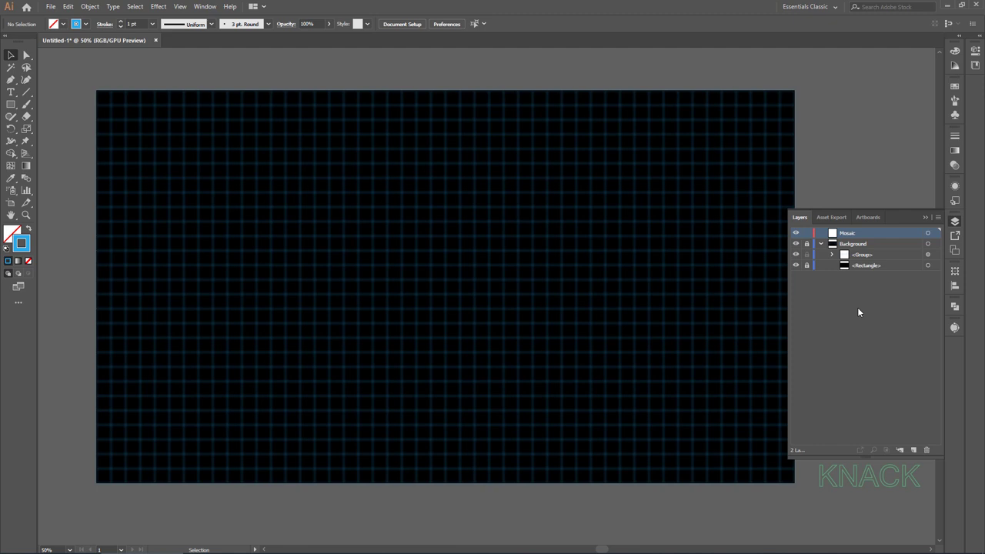
click(822, 244)
click(797, 244)
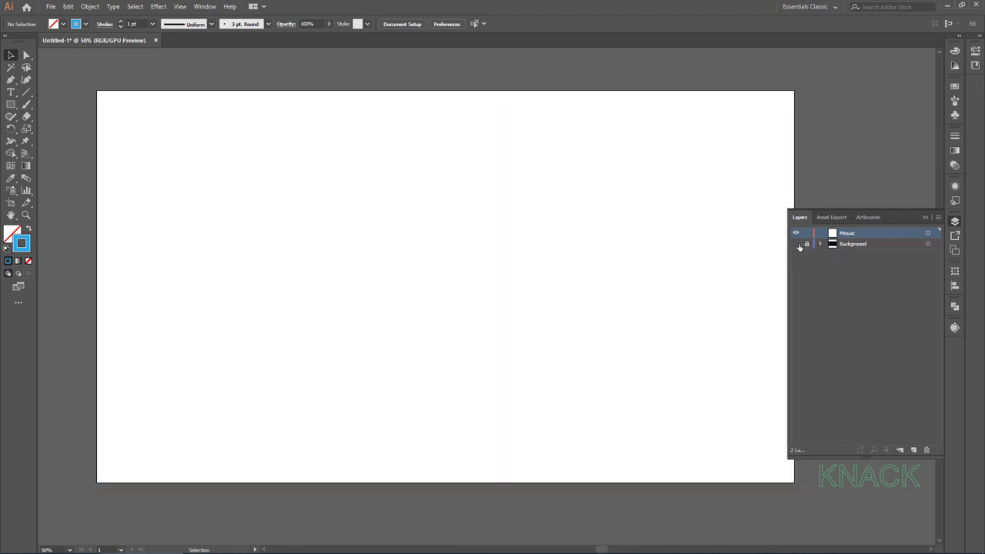
click(955, 222)
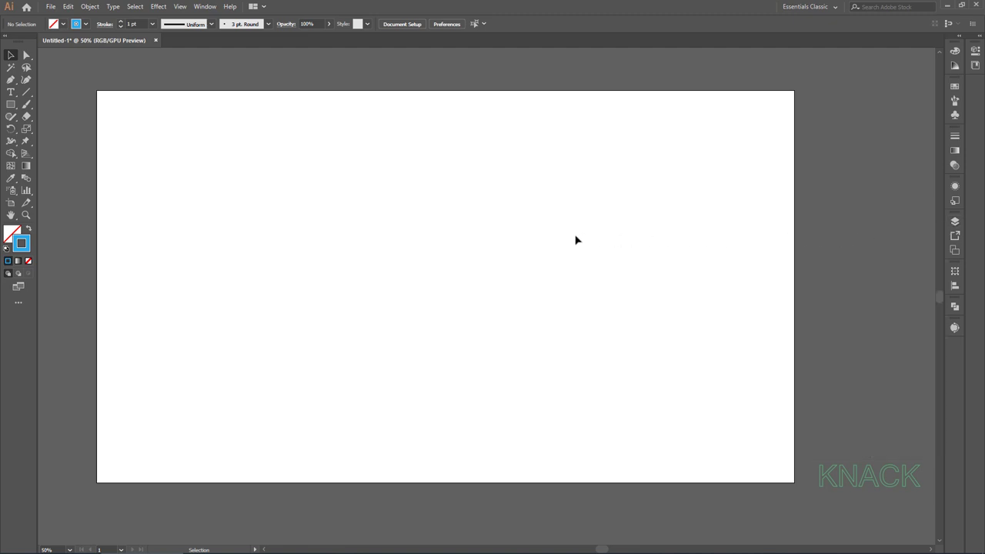
- Draw a vertical line down the artboard centre and convert it into a guide
click(27, 93)
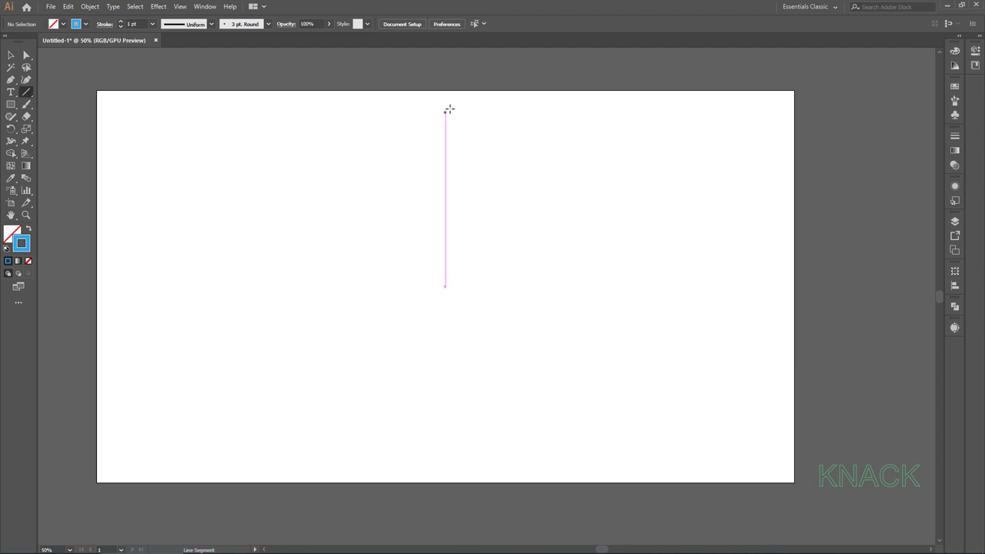
drag(449, 94, 446, 482)
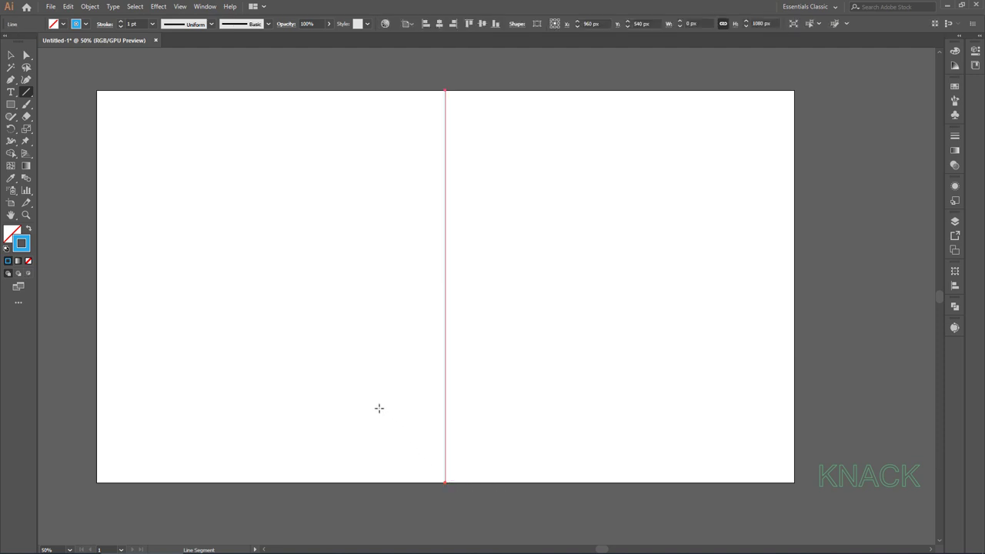
click(179, 6)
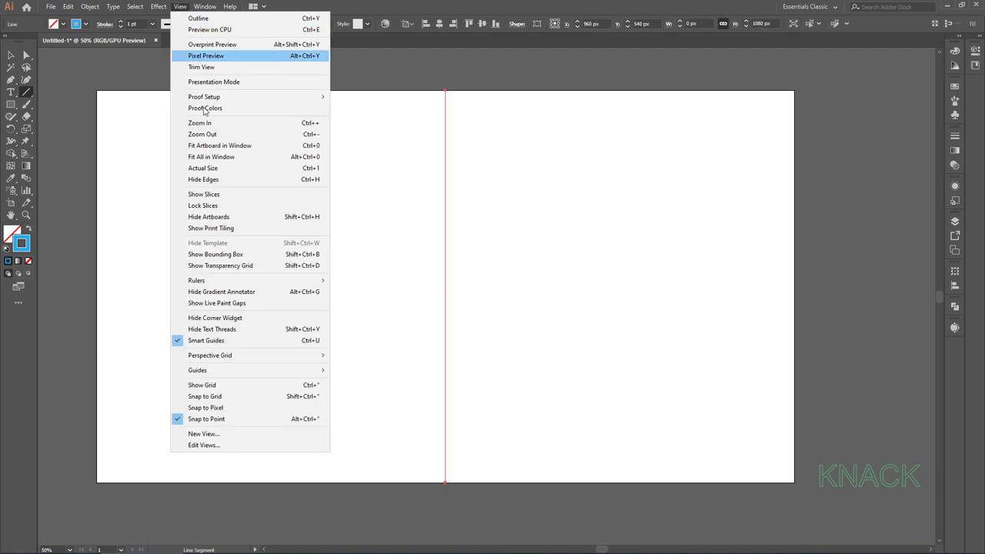
mouse_move(285, 373)
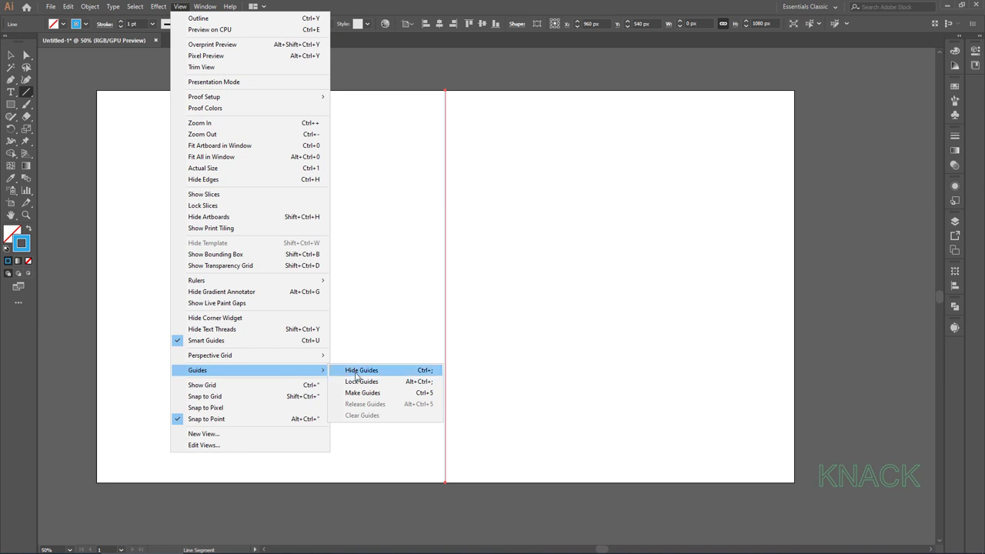
click(389, 397)
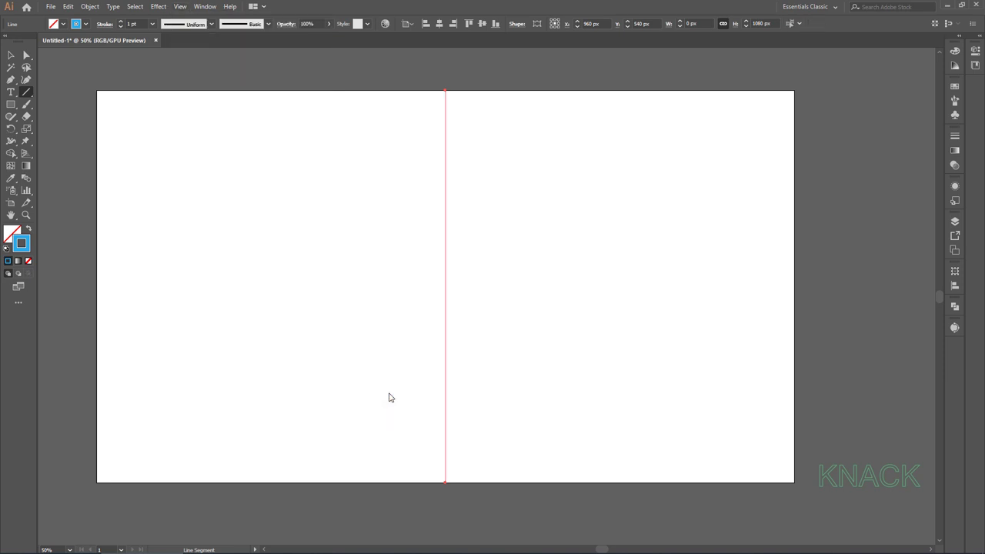
- Lock the guides in place
click(187, 8)
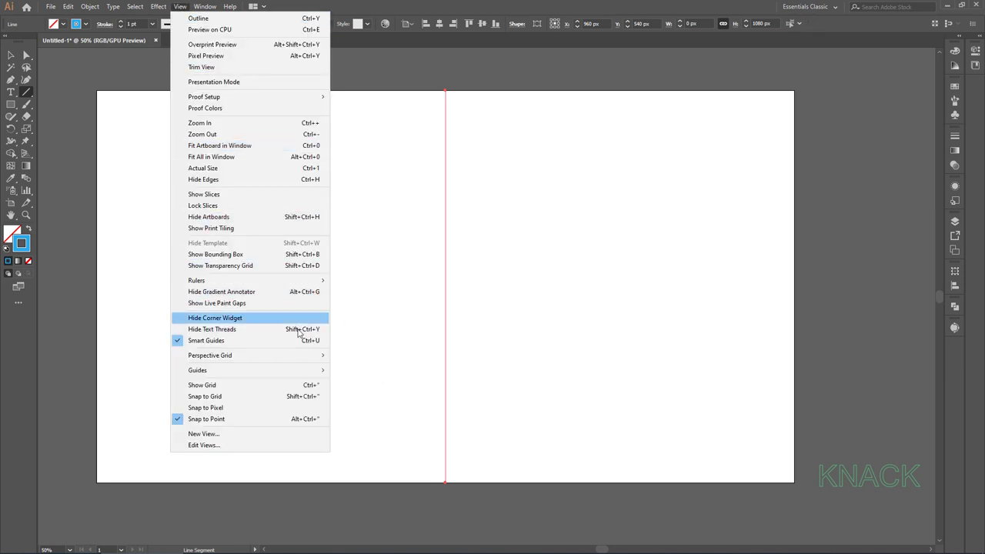
mouse_move(314, 372)
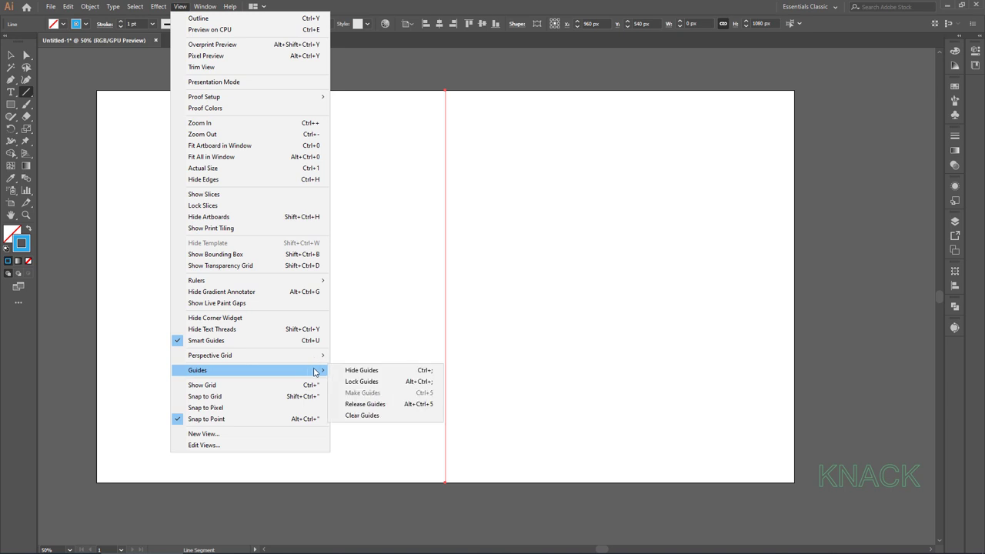
click(387, 383)
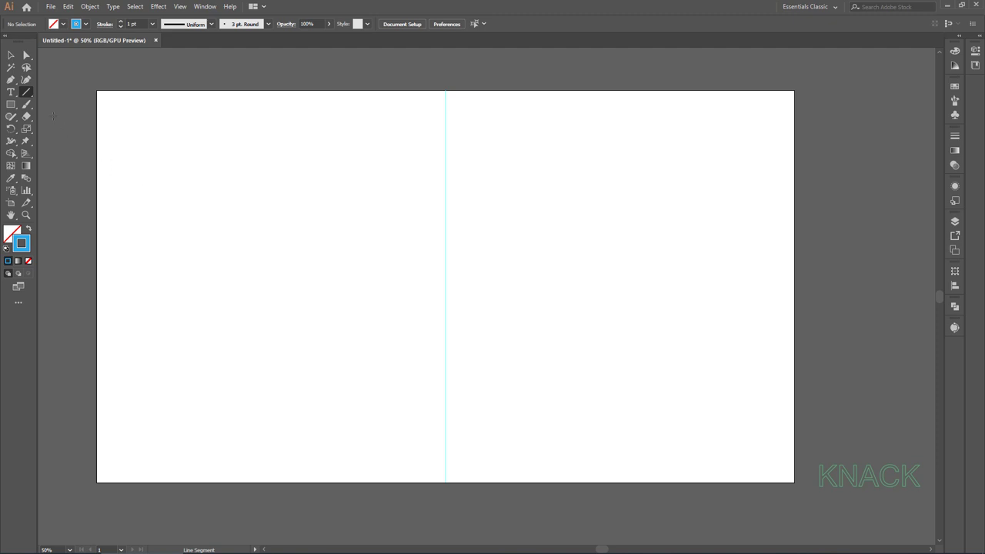
- Pen-trace the bat's top edge and left wing tip from the centre guide, with sharp corners
click(11, 79)
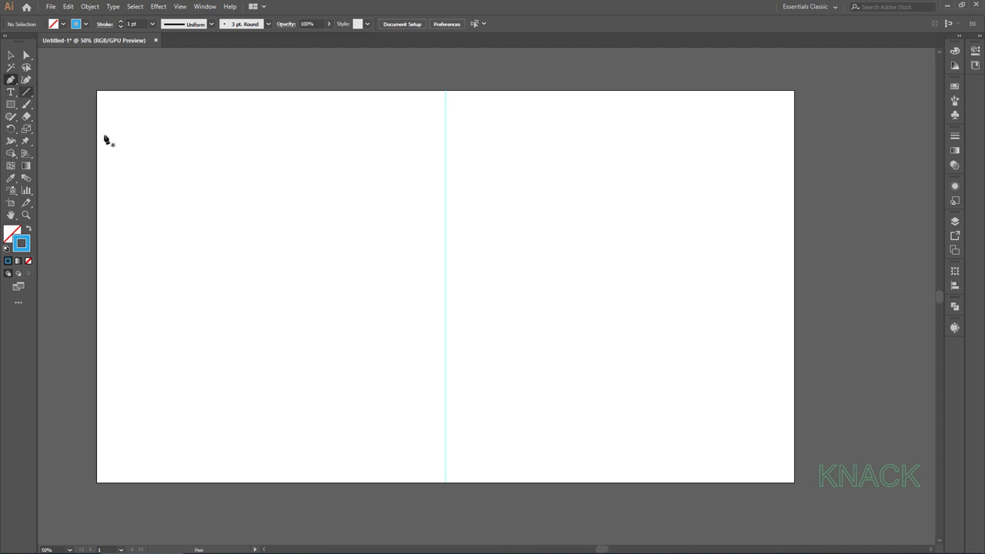
click(445, 161)
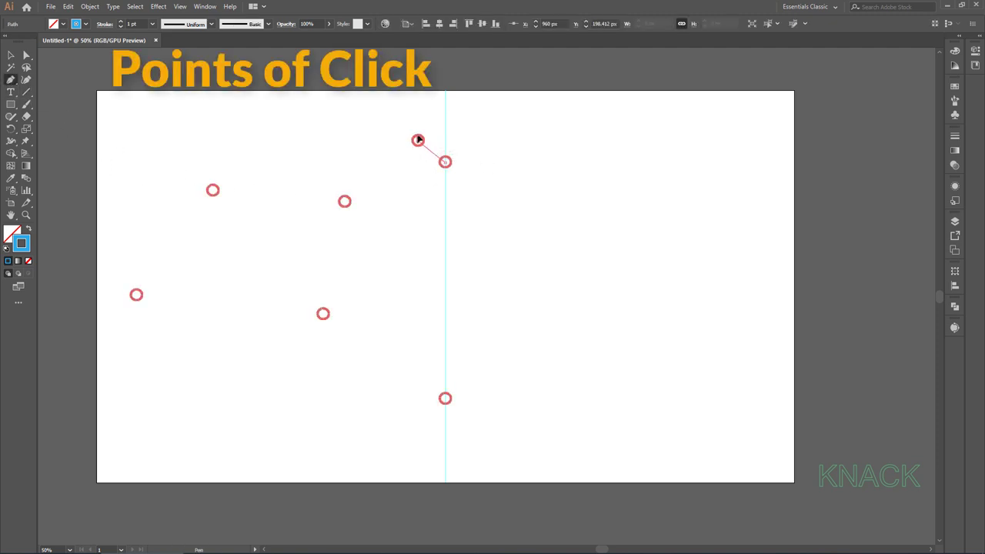
mouse_move(417, 140)
mouse_down()
mouse_move(408, 115)
mouse_move(397, 179)
mouse_move(385, 193)
mouse_move(346, 201)
mouse_move(268, 165)
mouse_up()
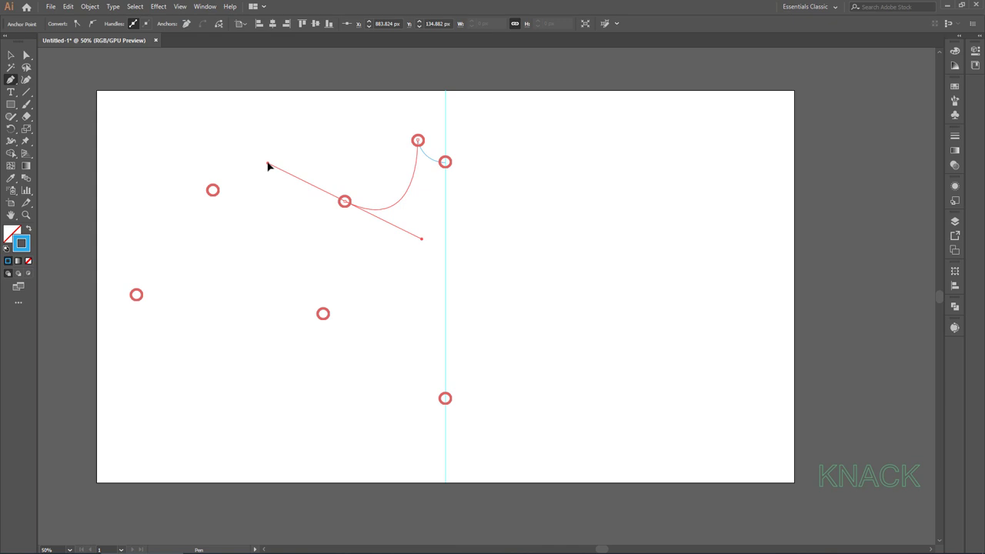
click(344, 201)
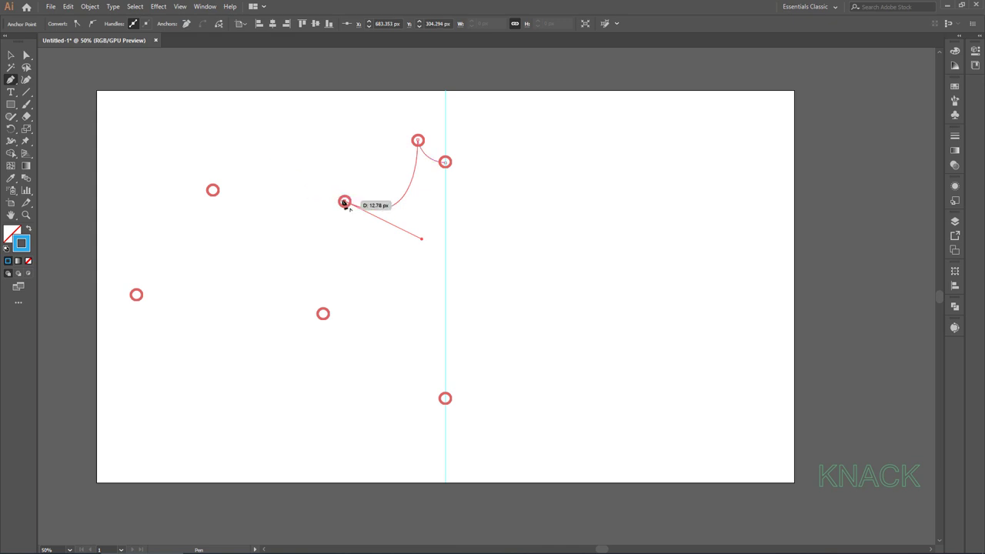
drag(213, 190, 151, 153)
click(212, 192)
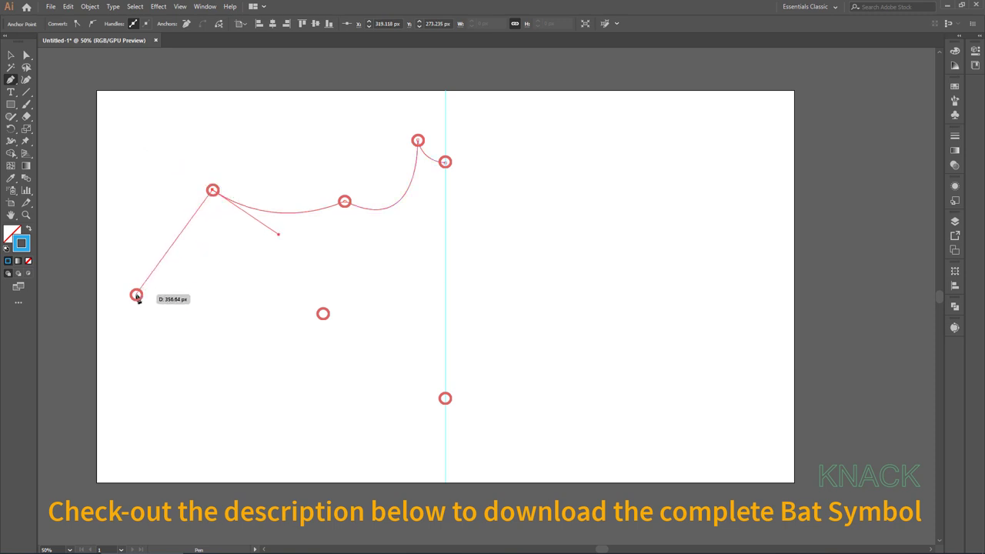
drag(136, 295, 82, 314)
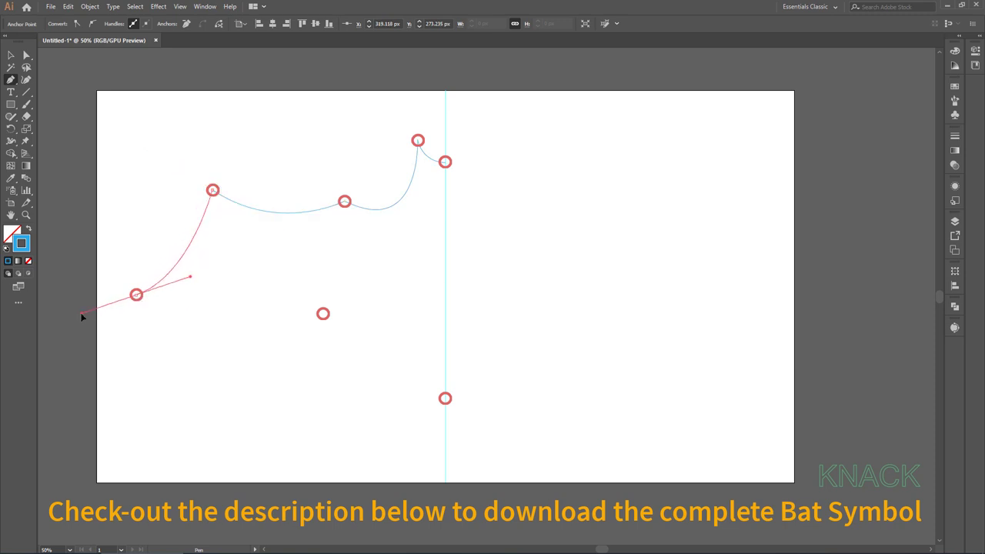
drag(137, 302, 139, 303)
click(137, 296)
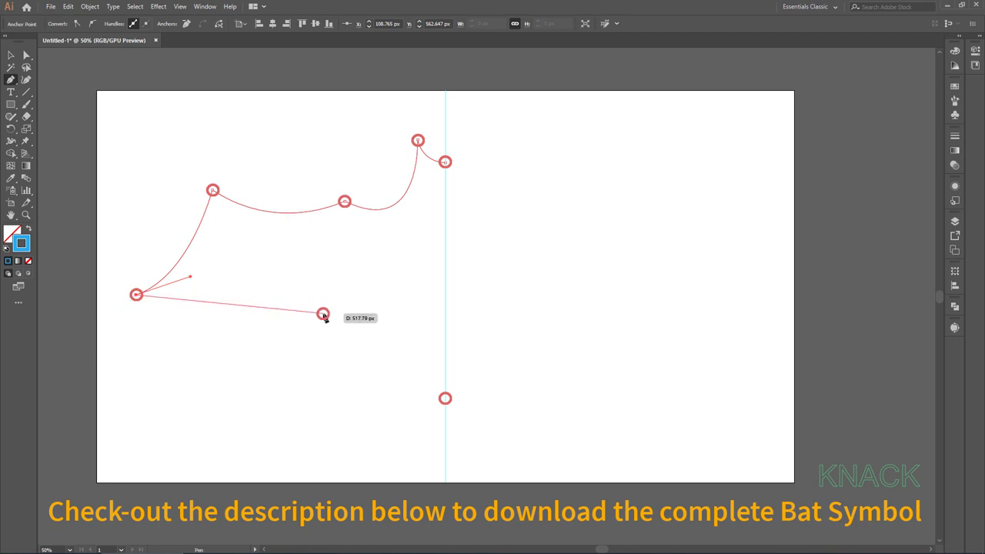
- Curve the lower wing edge back to the bottom centre on the guide and end the path
drag(323, 314, 360, 382)
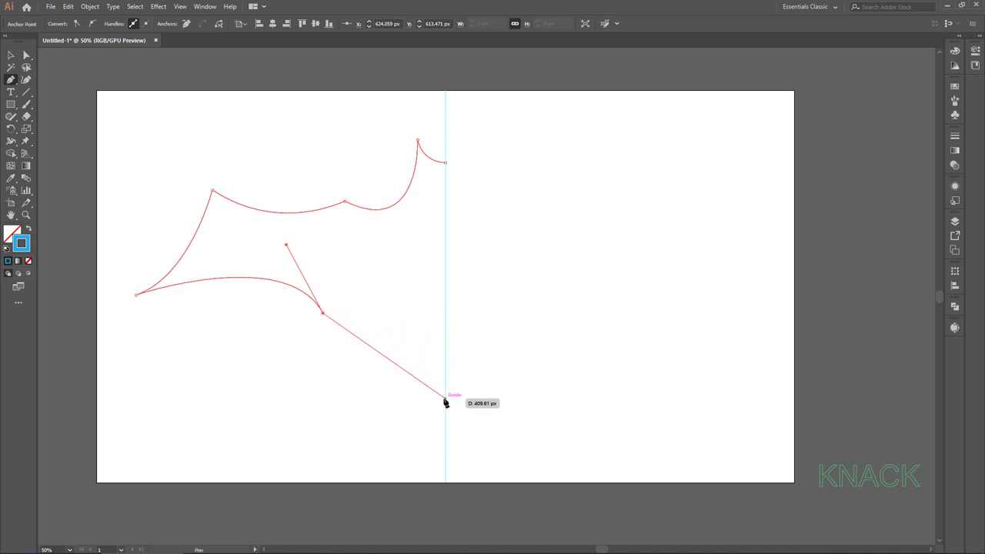
drag(446, 399, 479, 495)
key(Escape)
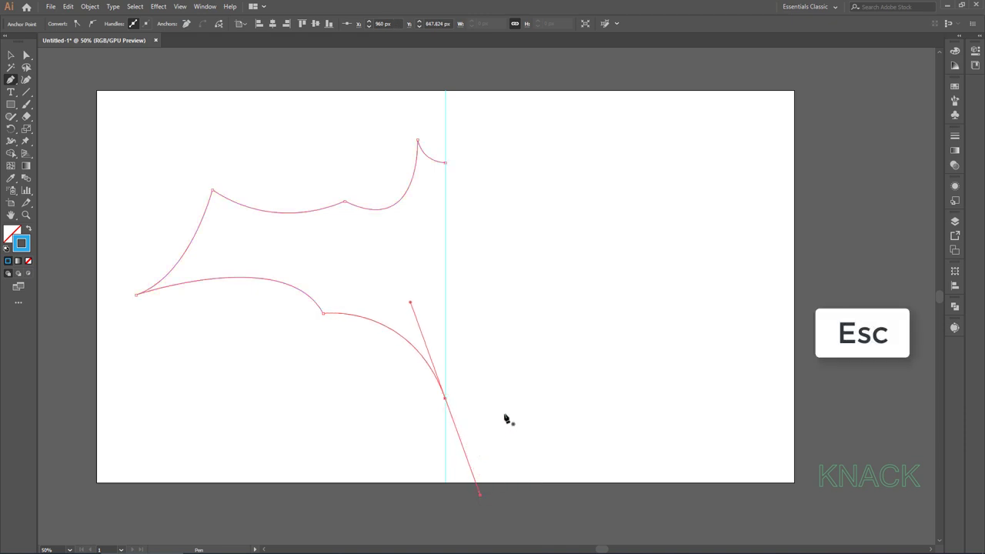
- Reflect a copy of the half-bat vertically across the centre guide
click(11, 54)
drag(162, 166, 245, 225)
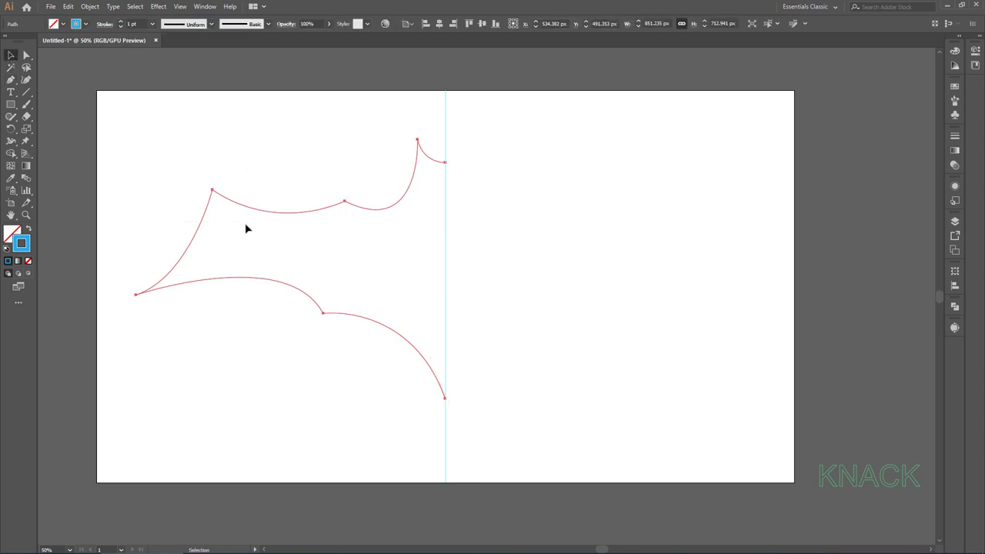
drag(15, 132, 62, 146)
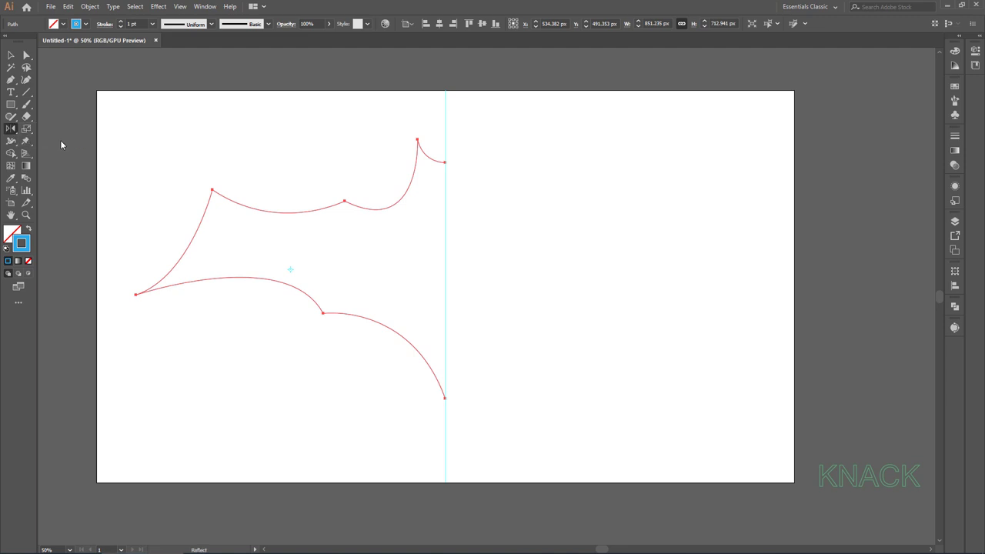
alt+click(444, 232)
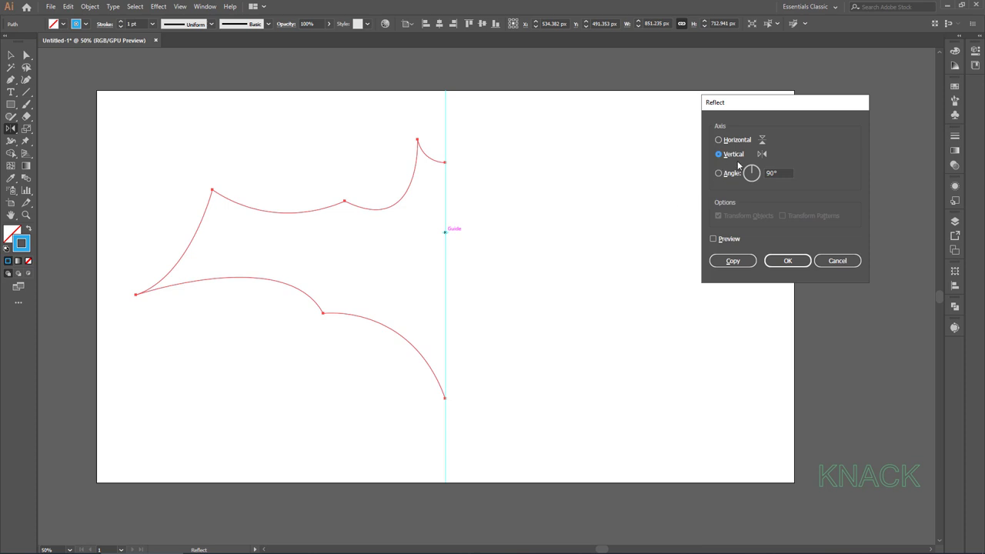
click(733, 261)
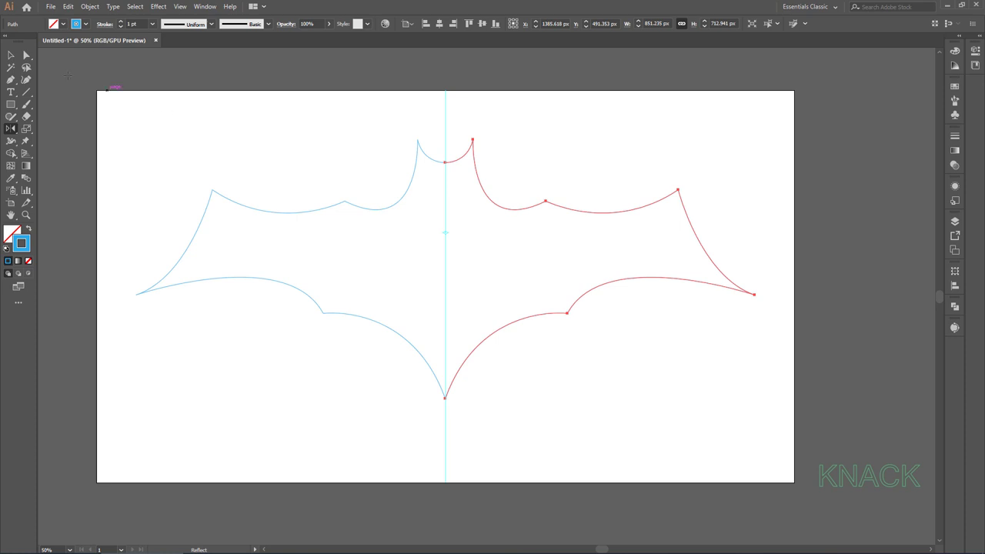
- Join the two halves' top-centre end points into one bat outline
key(v)
drag(385, 128, 431, 178)
key(ctrl+j)
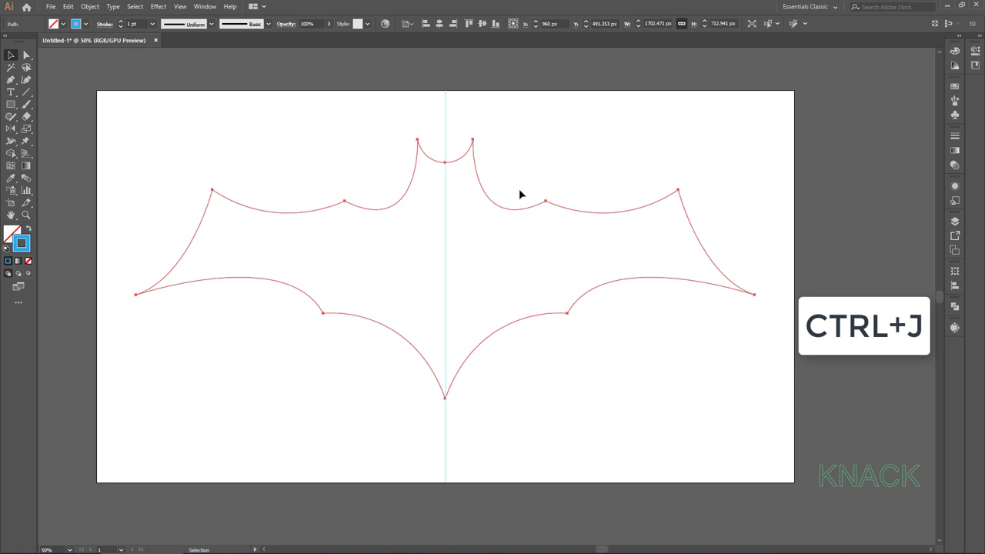
- Clear the vertical centre guide and give the bat a solid blue fill with no outline
click(180, 6)
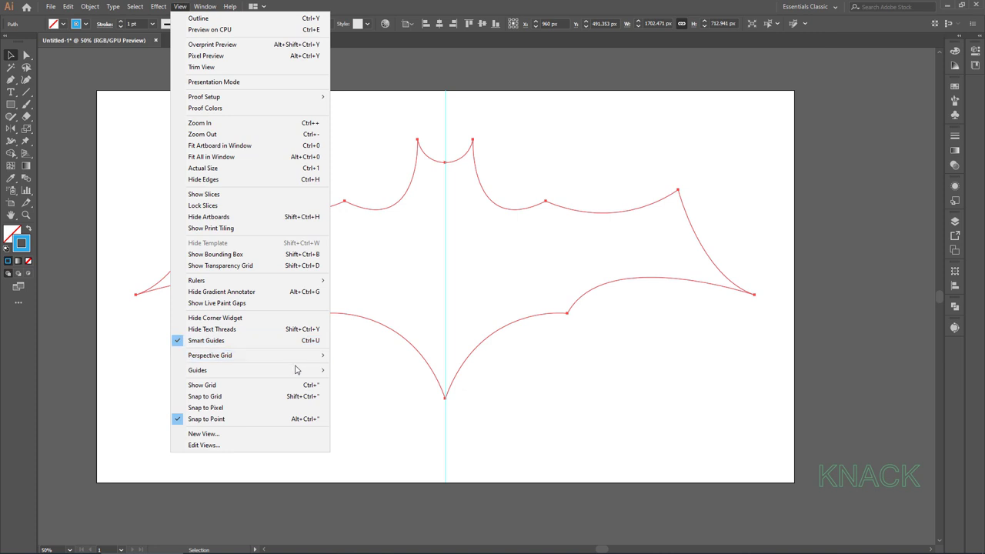
mouse_move(311, 373)
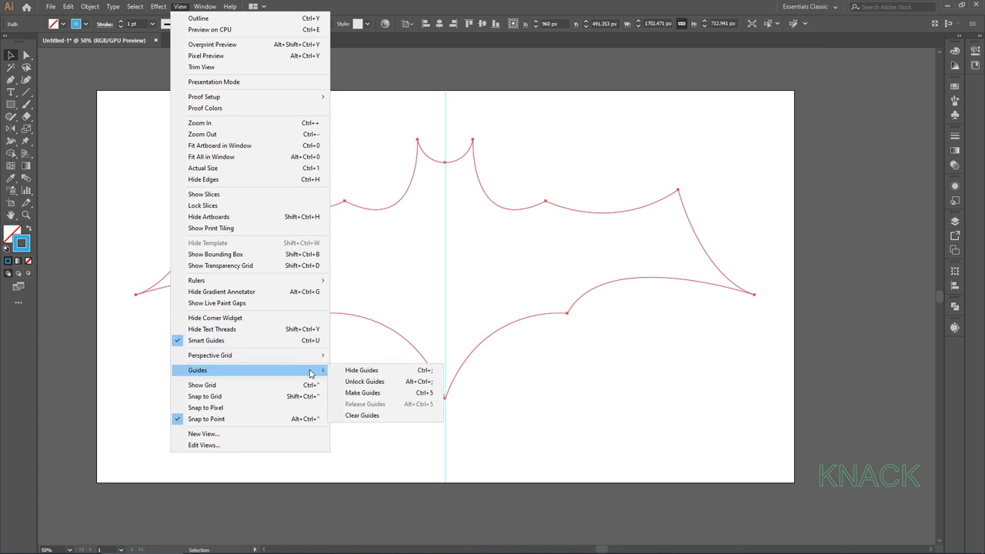
click(389, 417)
drag(454, 400, 467, 389)
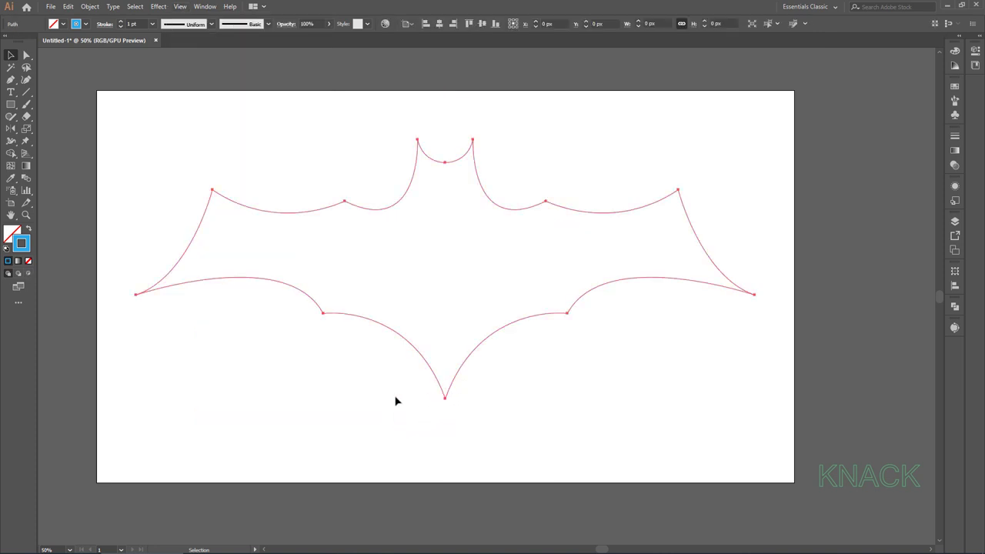
click(30, 230)
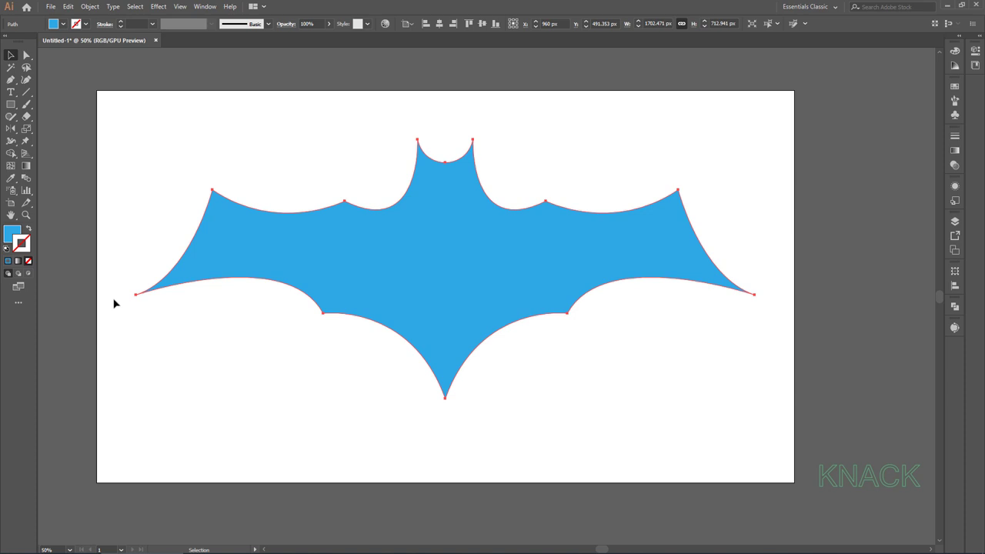
- Rasterize the blue bat as an RGB image at High (300 ppi) resolution
click(91, 6)
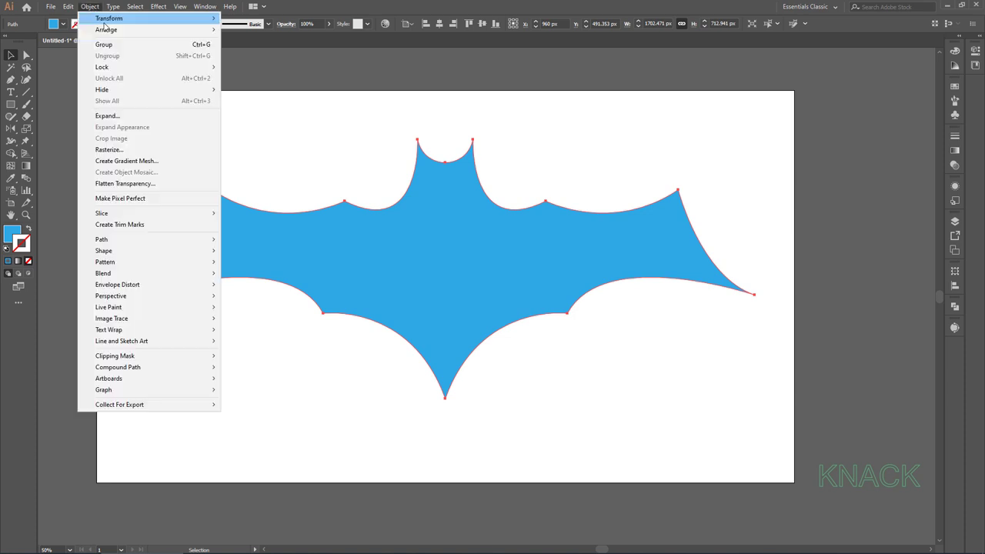
click(150, 154)
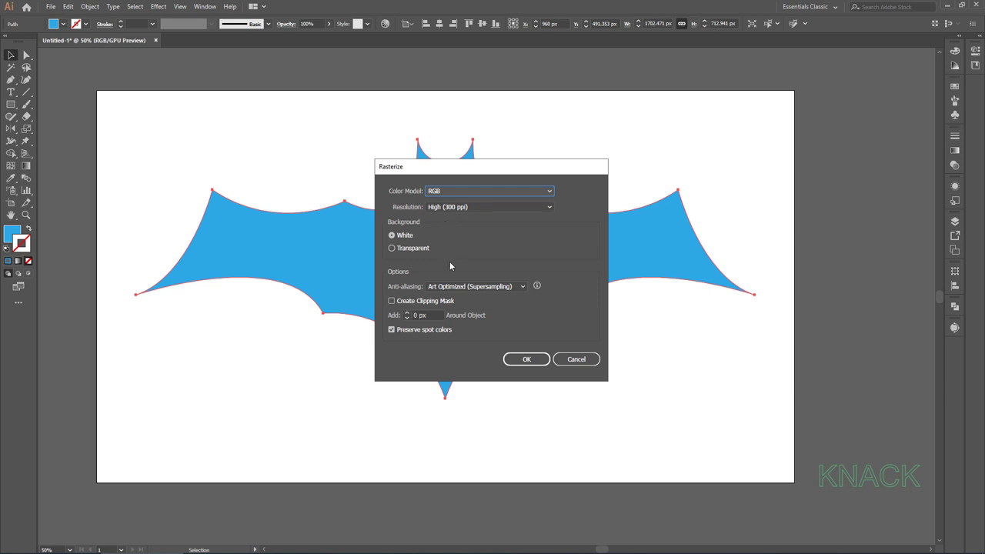
click(537, 362)
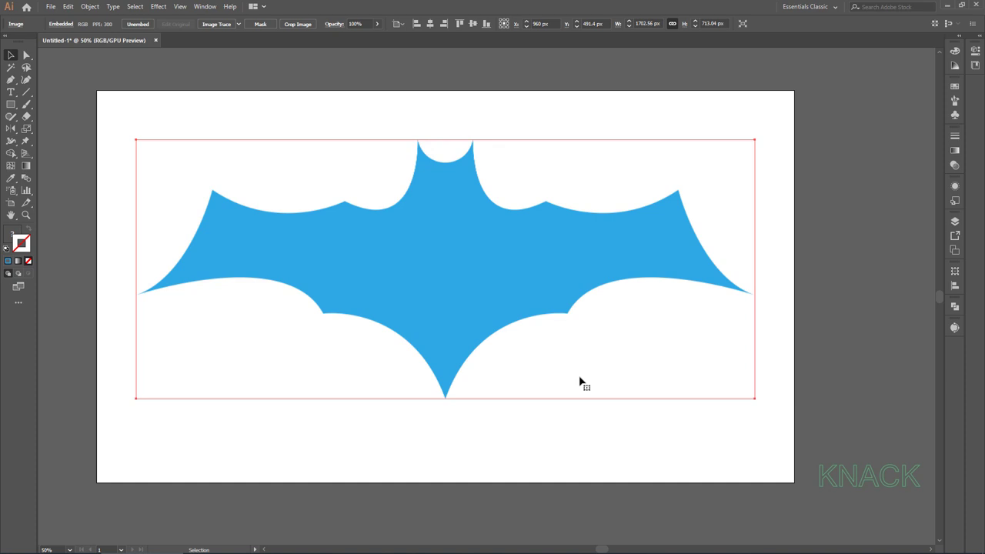
- Set Create Object Mosaic to 160 tiles wide with Use Ratio, 2 px spacing, Delete Raster on
click(90, 6)
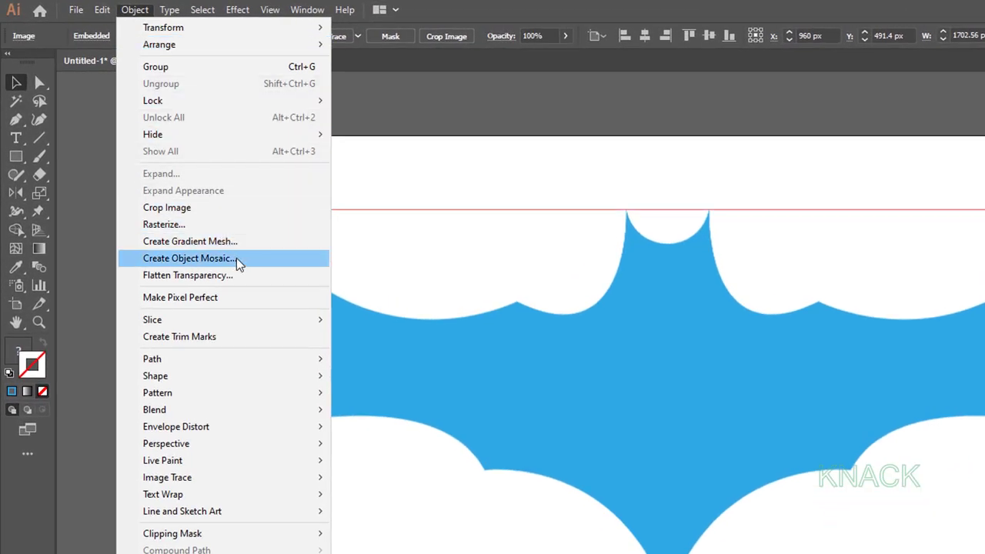
click(236, 258)
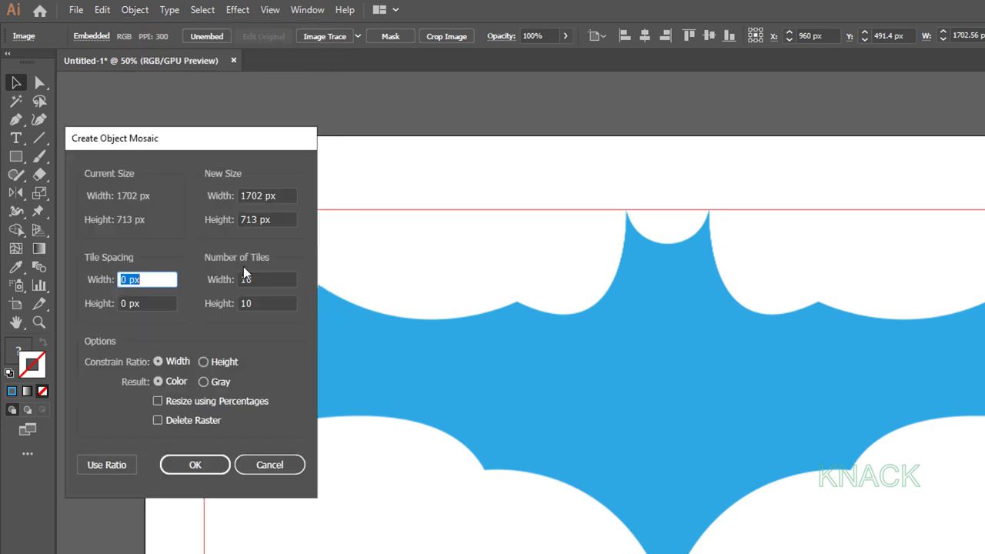
click(262, 279)
text(160)
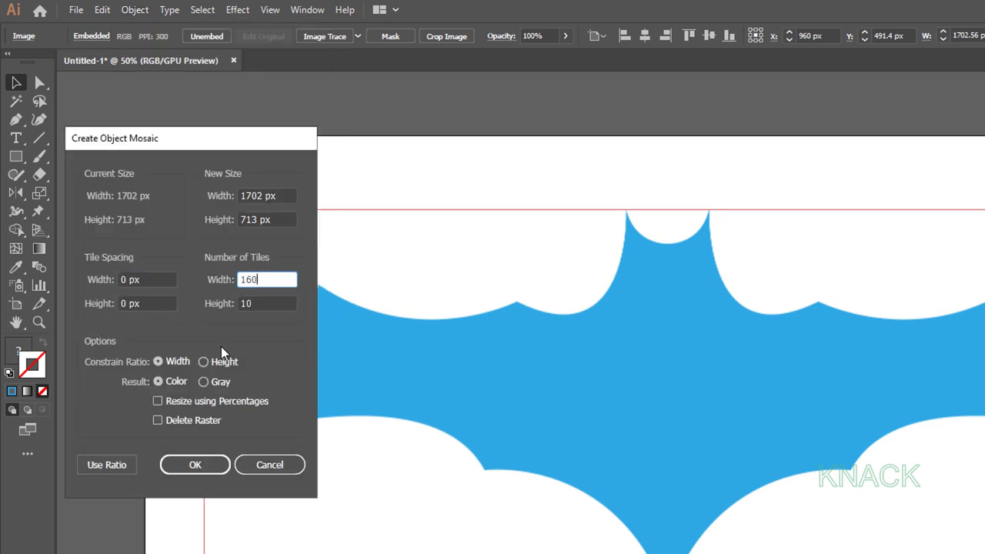
click(121, 468)
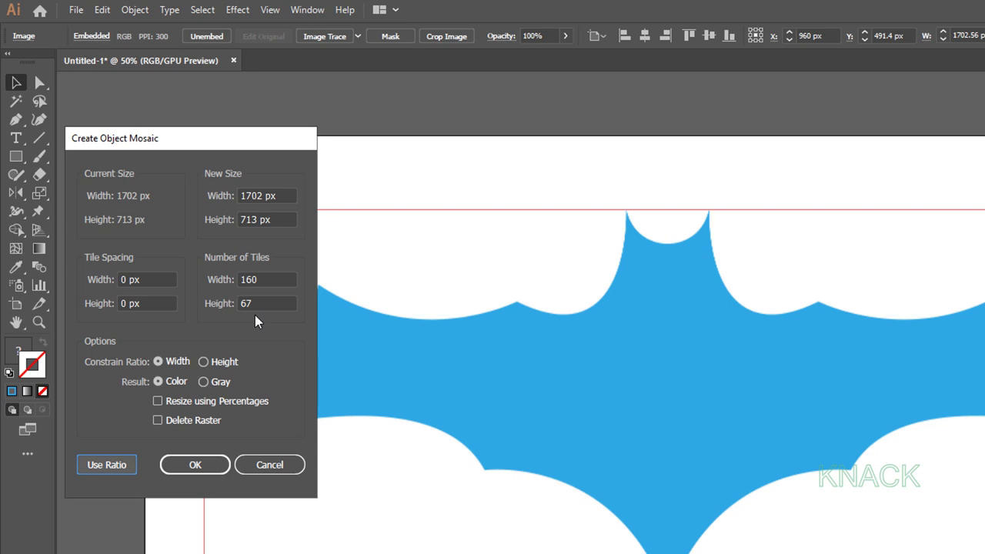
click(148, 277)
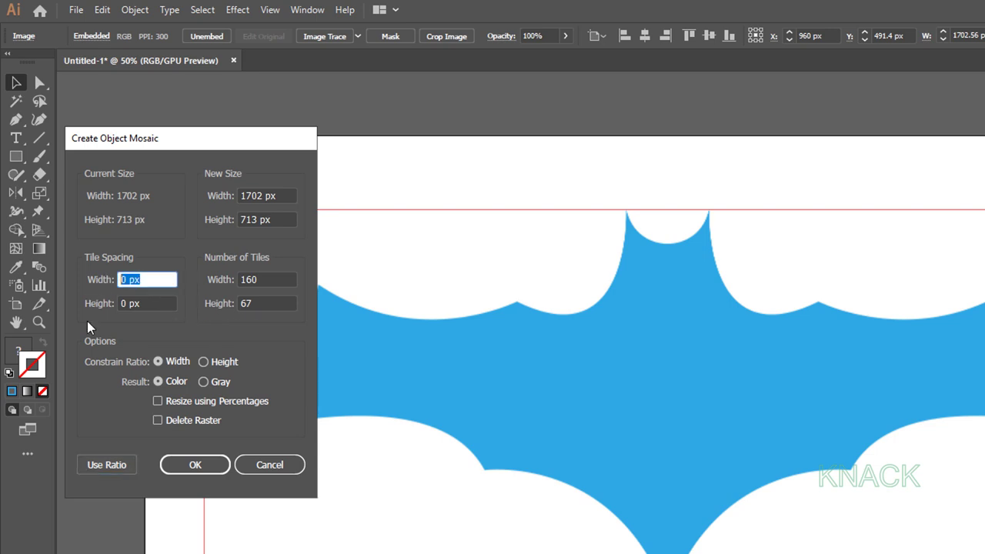
text(2)
key(Tab)
text(2)
key(Tab)
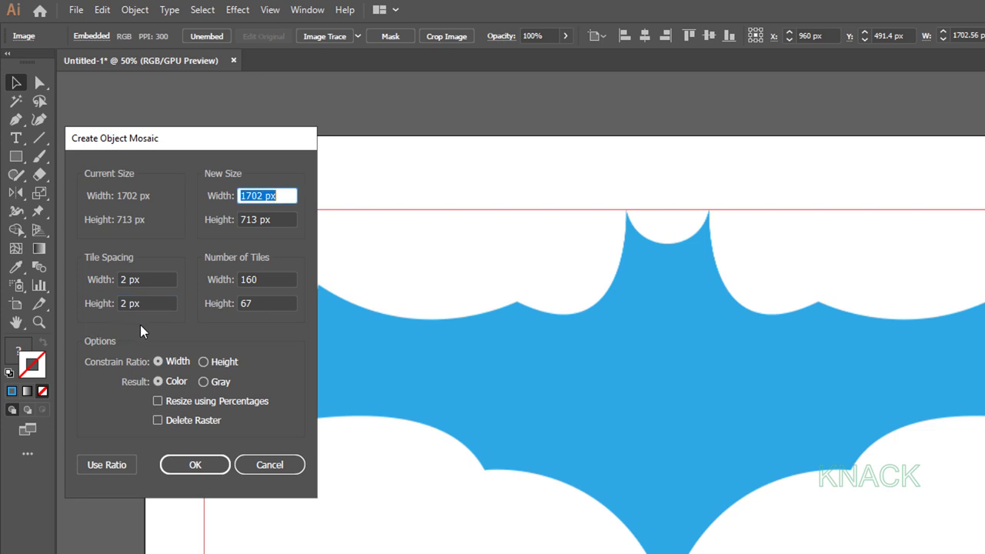
click(159, 420)
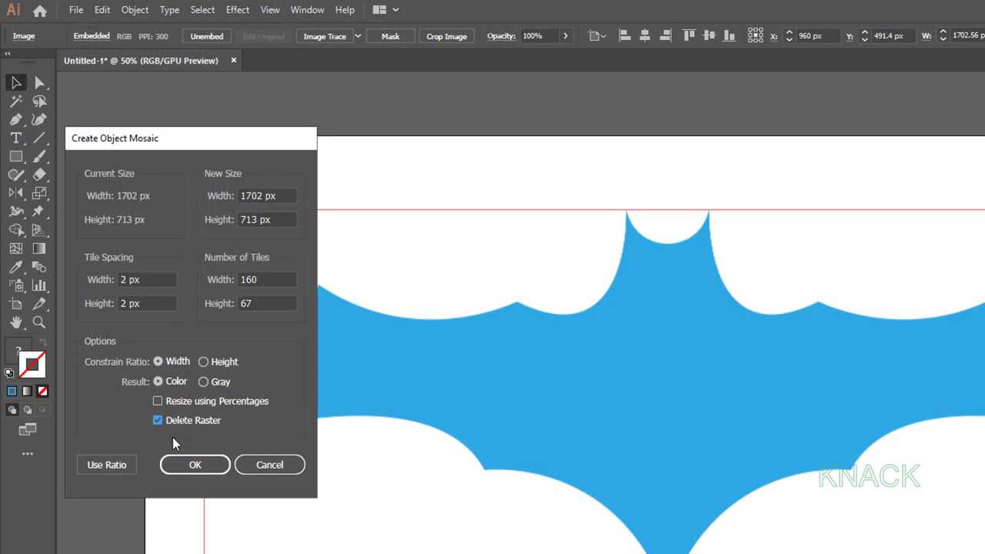
- Generate the 160 × 67 bat mosaic, deselect it, and make the Background layer visible
click(208, 465)
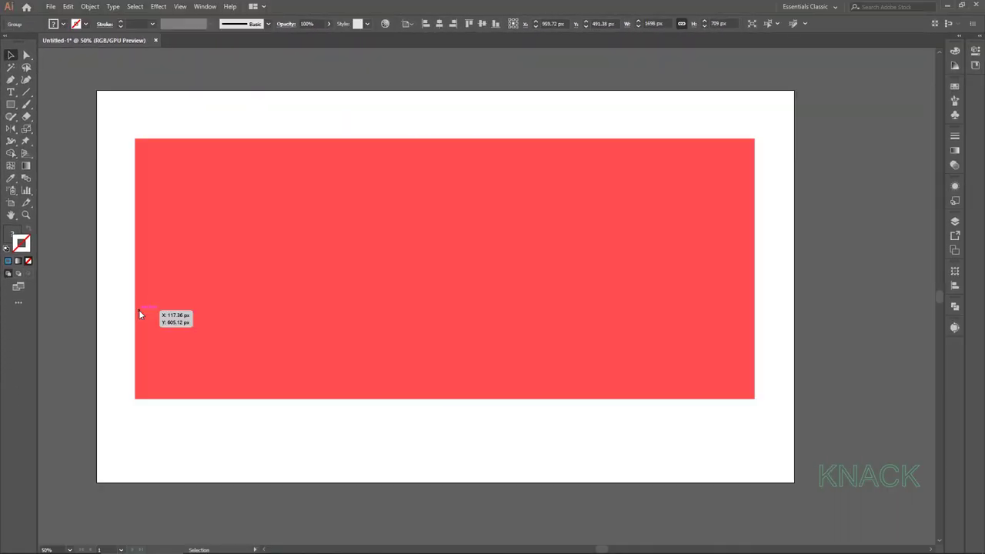
click(197, 434)
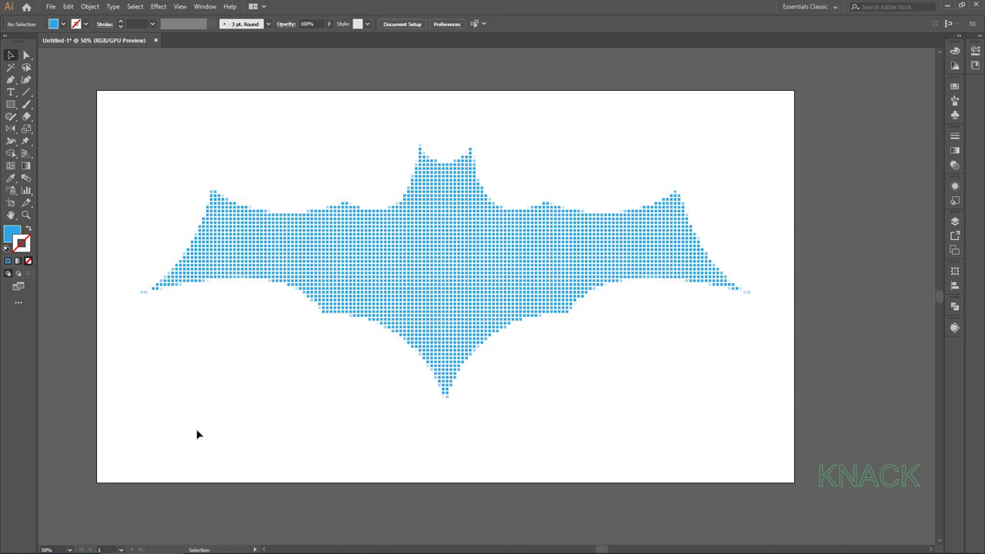
click(955, 221)
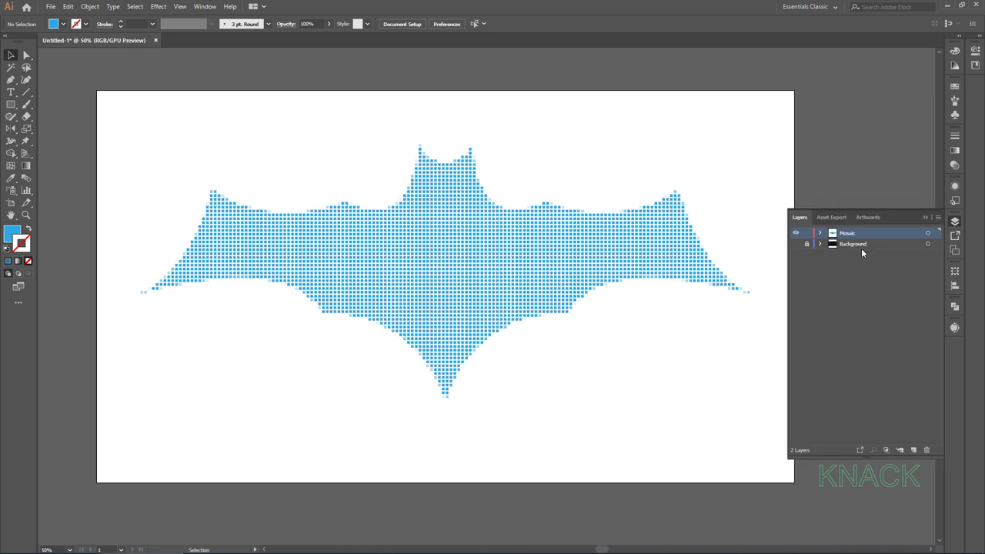
click(797, 243)
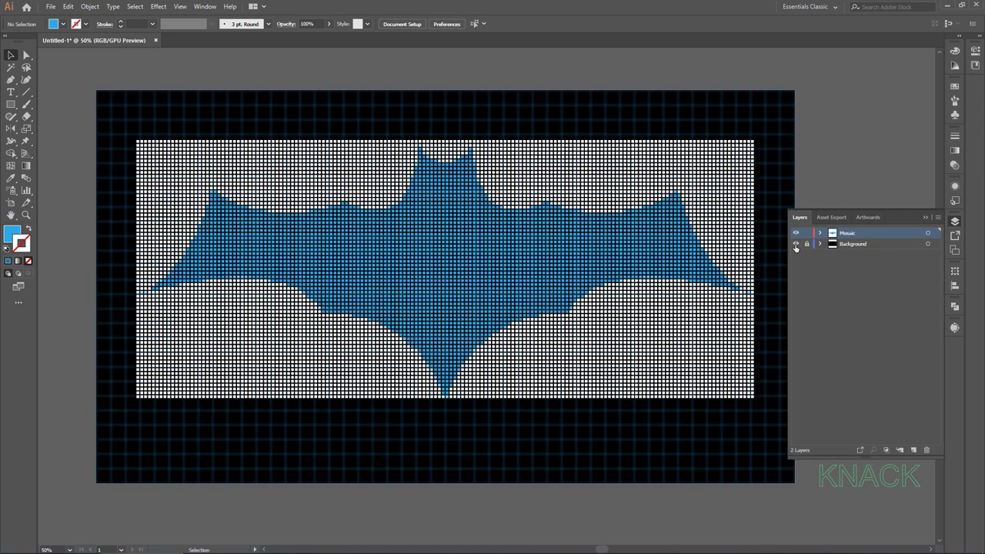
click(953, 223)
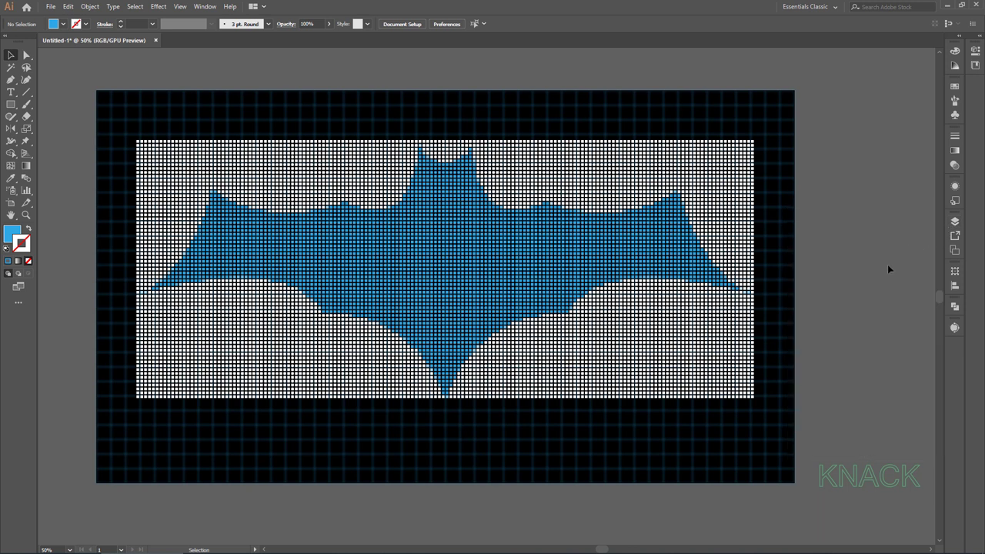
- Ungroup the mosaic tiles and clear the selection
click(236, 375)
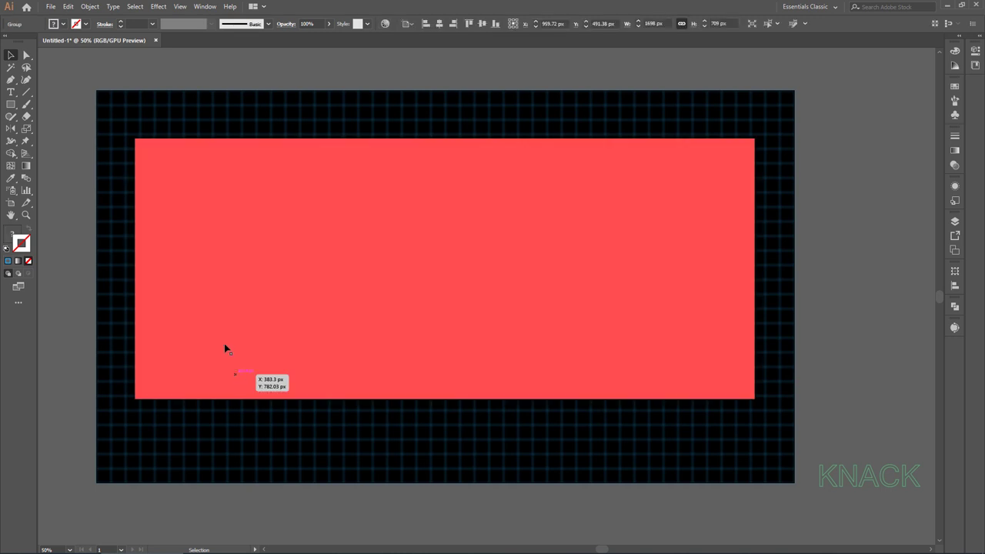
click(88, 7)
click(133, 56)
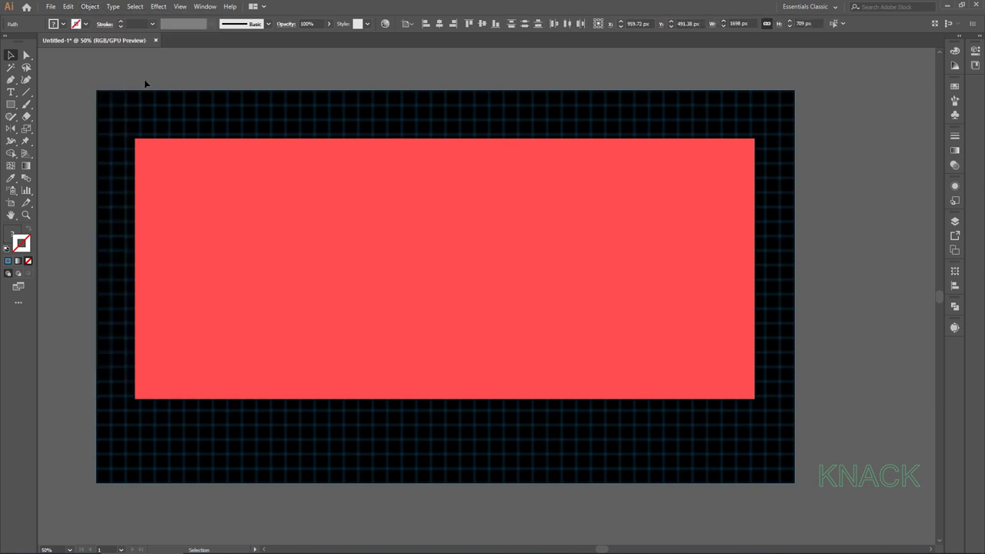
click(146, 85)
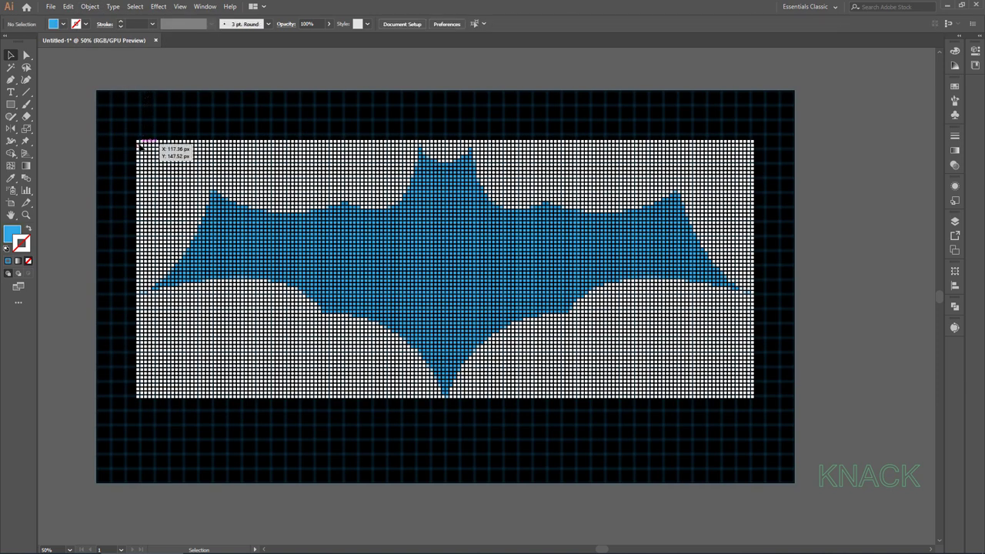
- Select all matching white grid squares via Select Similar Objects and delete them
click(139, 145)
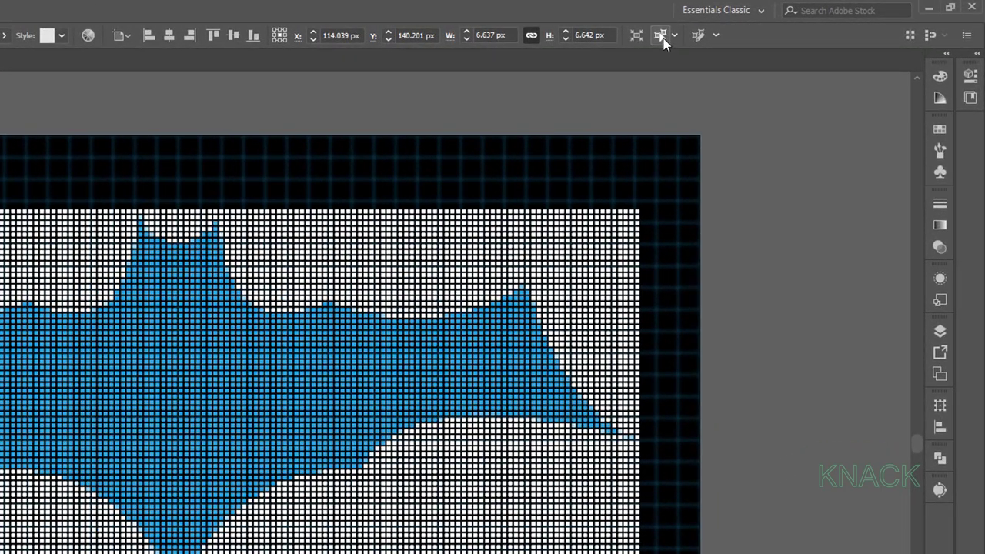
click(660, 36)
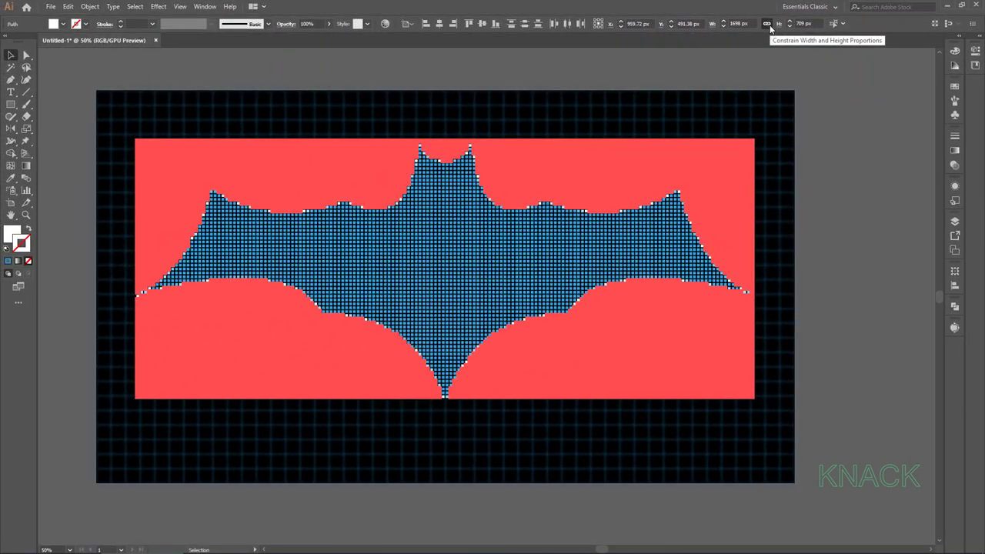
key(Delete)
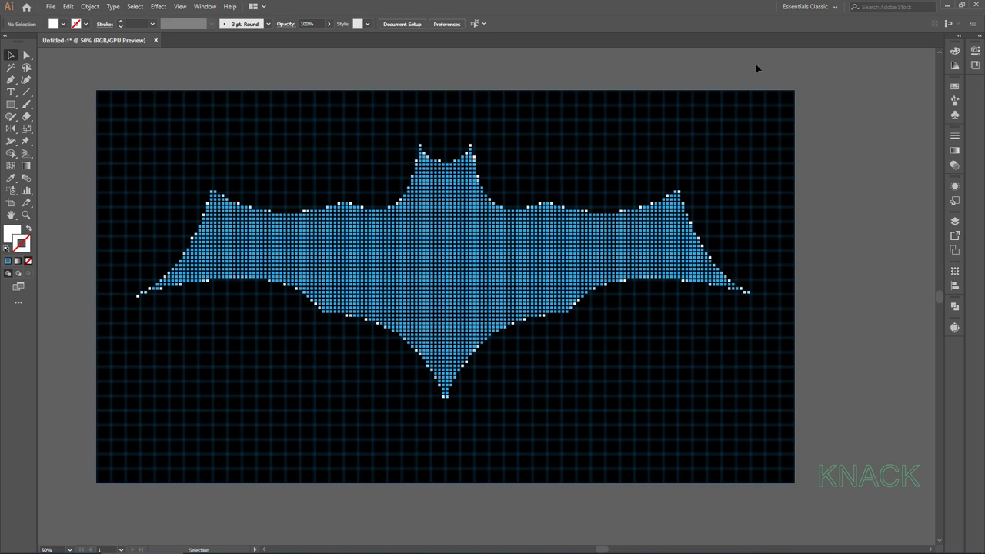
- Convert the selected bat tiles to ellipses with 0 px extra width and height
drag(111, 140, 767, 429)
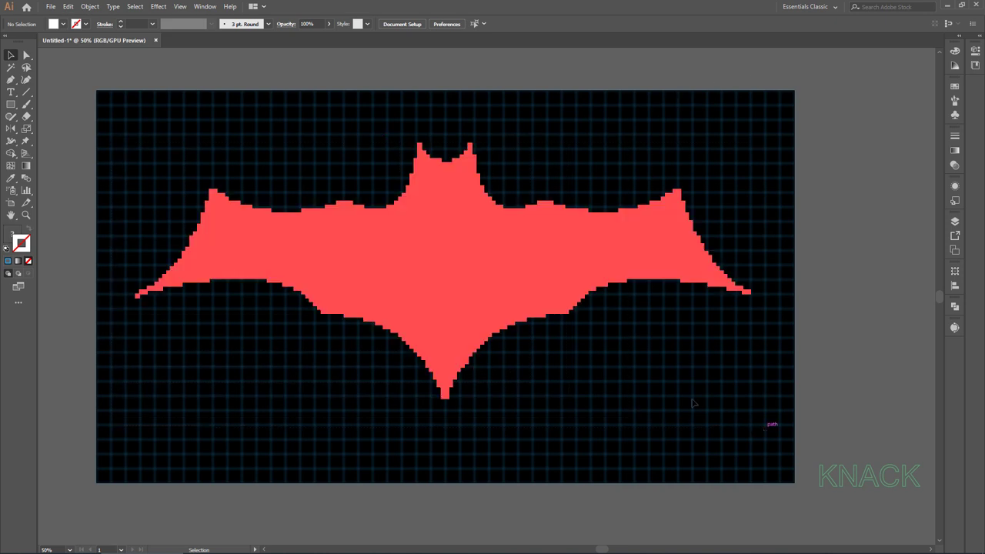
click(159, 8)
mouse_move(221, 74)
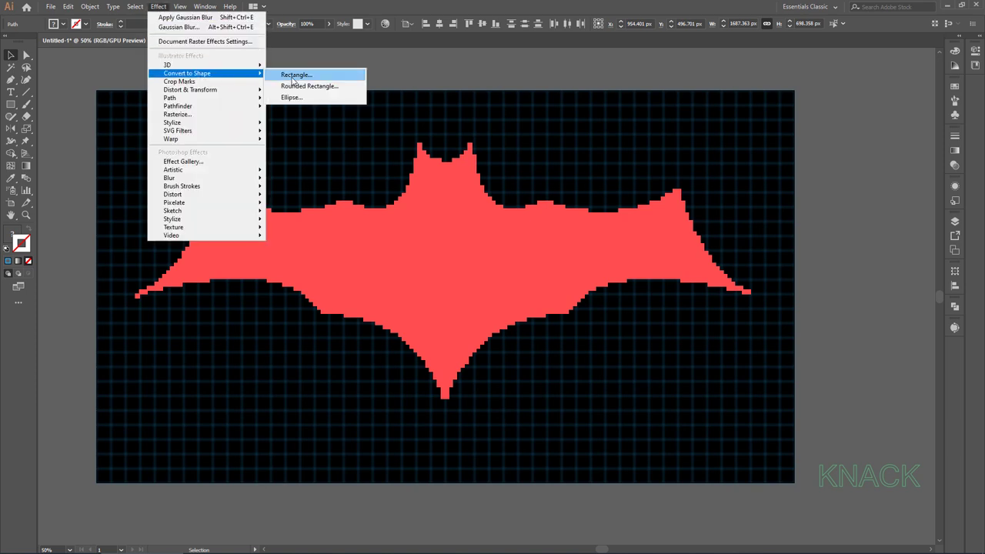
click(335, 102)
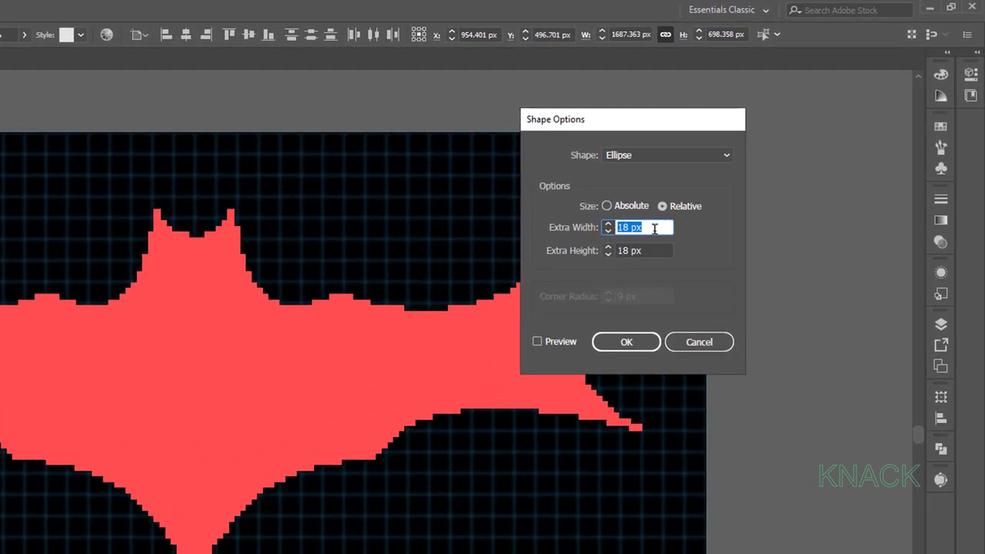
text(0)
key(Tab)
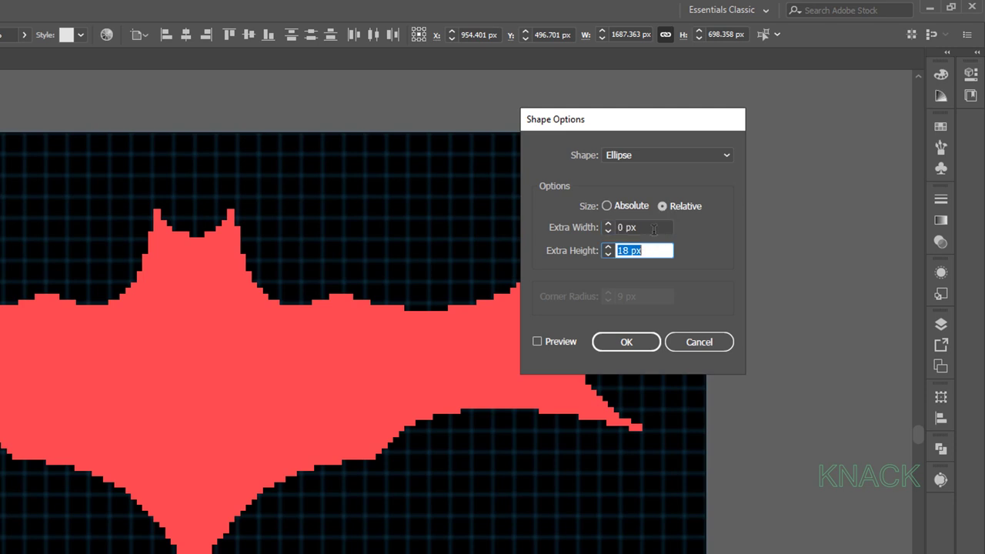
text(0)
key(Tab)
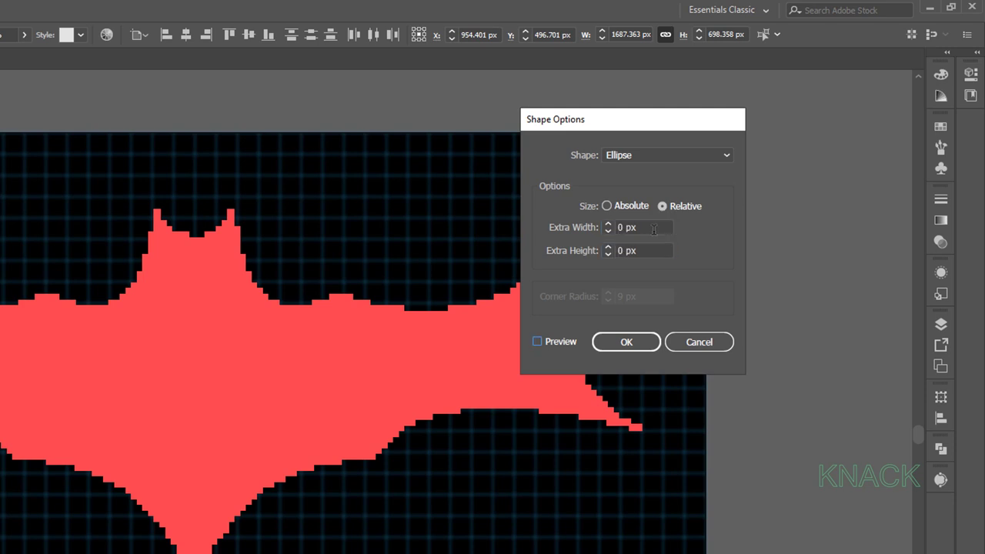
click(637, 341)
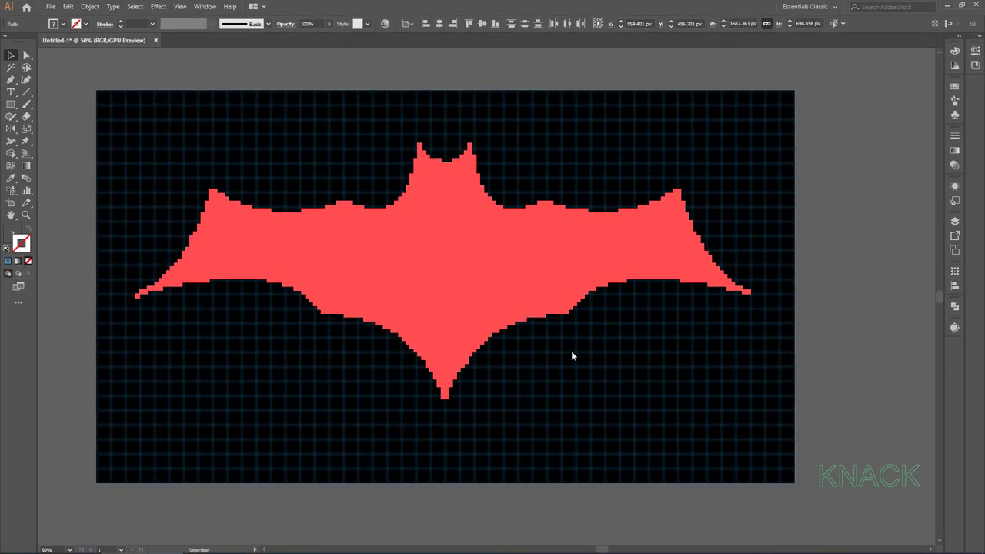
- Draw a hexagon with the Polygon tool below the bat's left wing
click(572, 355)
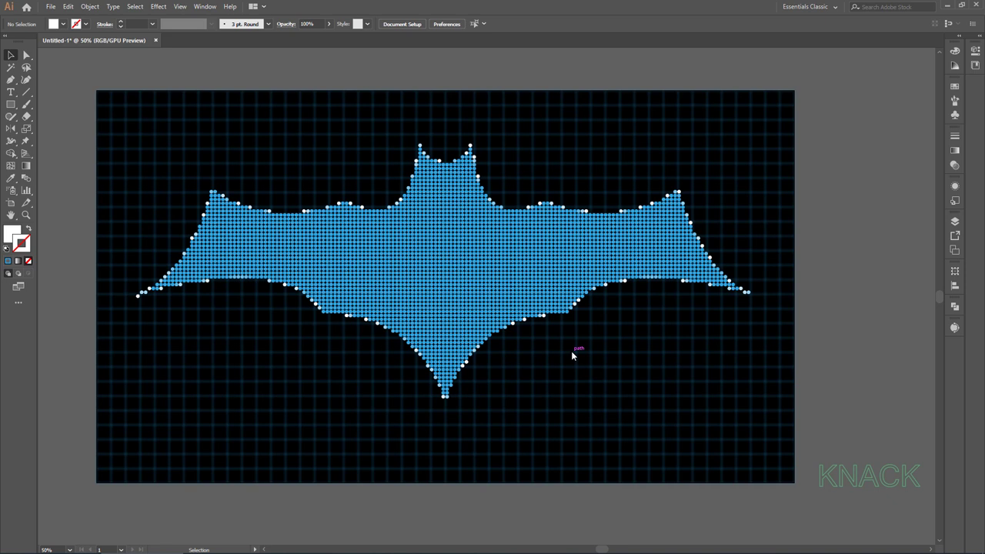
click(10, 106)
drag(12, 108, 74, 141)
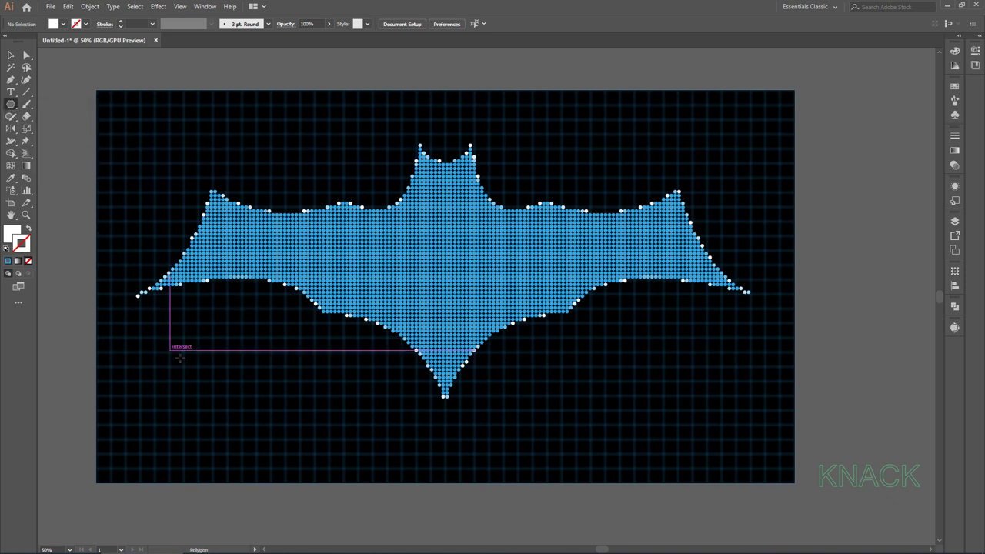
alt+scroll(225, 362, up, 2)
scroll(223, 365, down, 1)
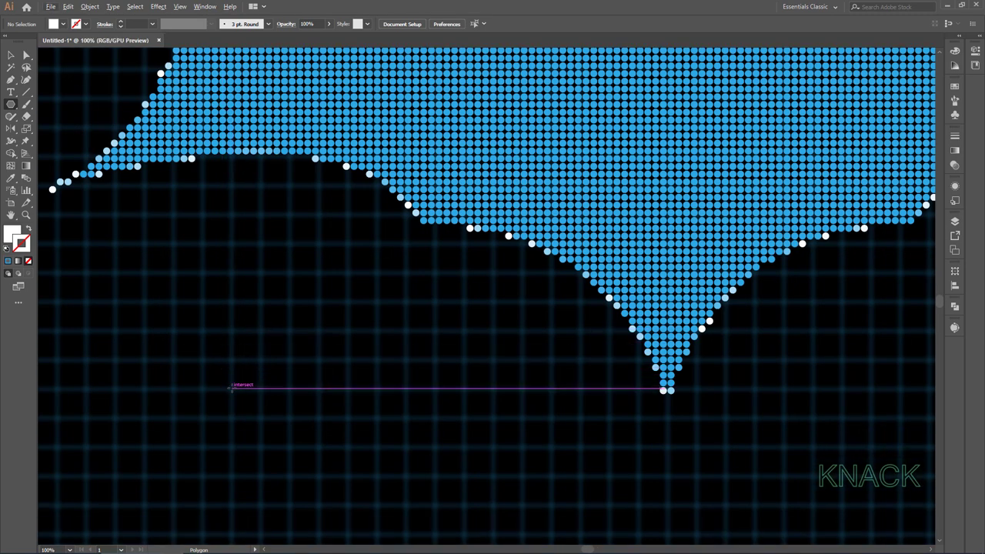
drag(231, 388, 287, 471)
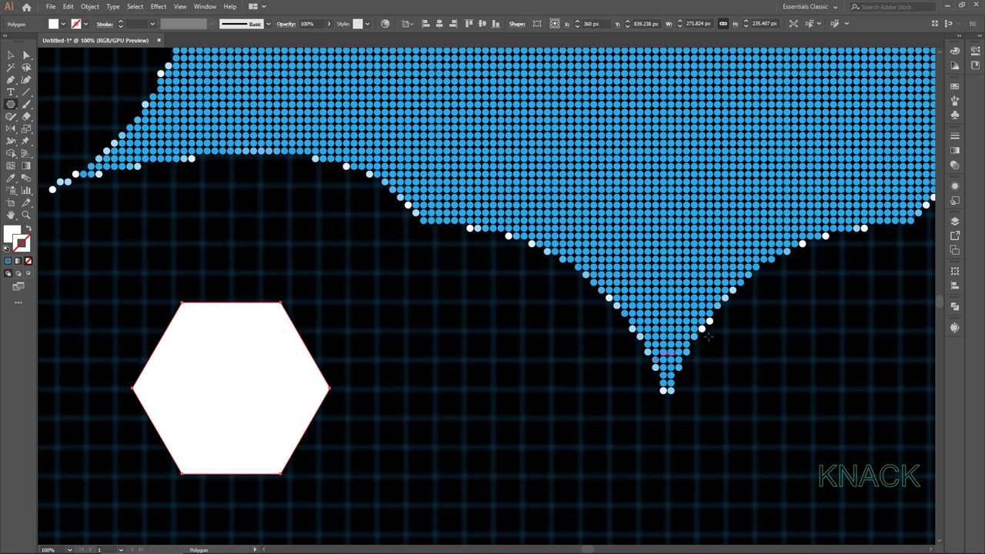
- Fill the hexagon with a radial white-to-black gradient
click(955, 152)
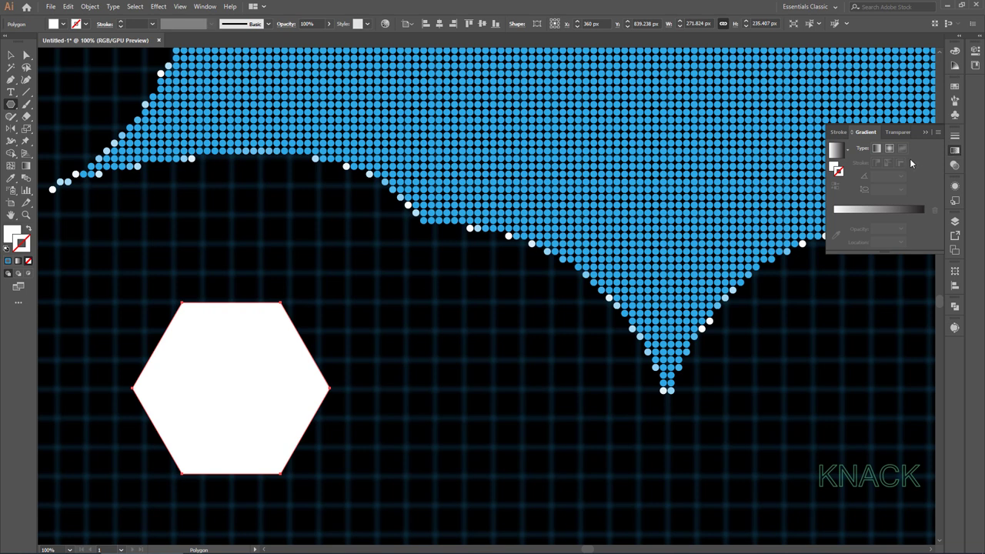
click(835, 168)
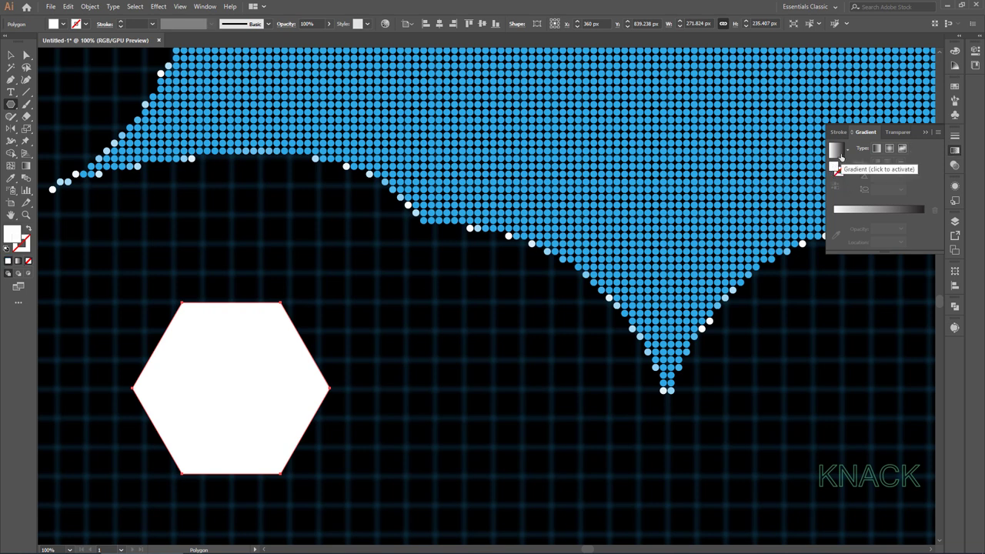
click(840, 156)
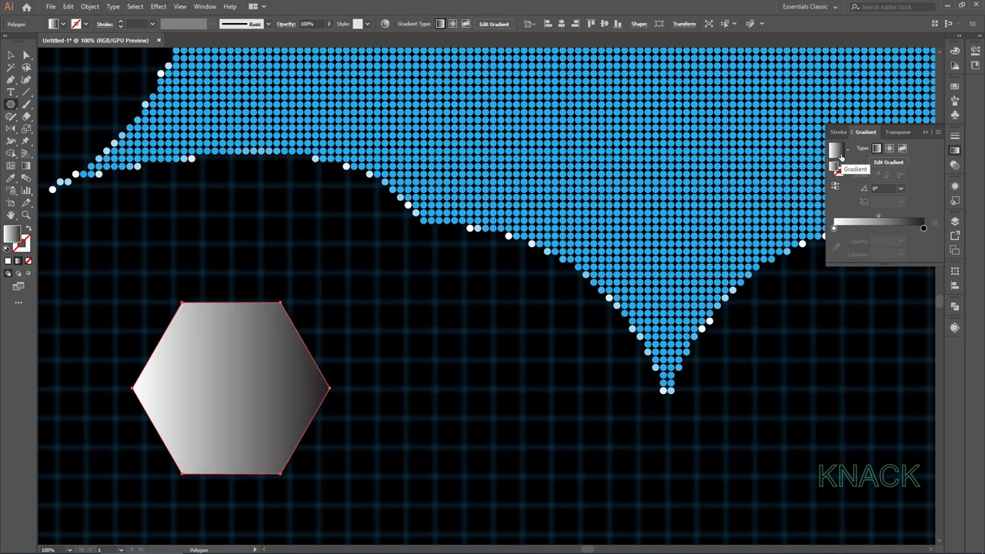
click(889, 149)
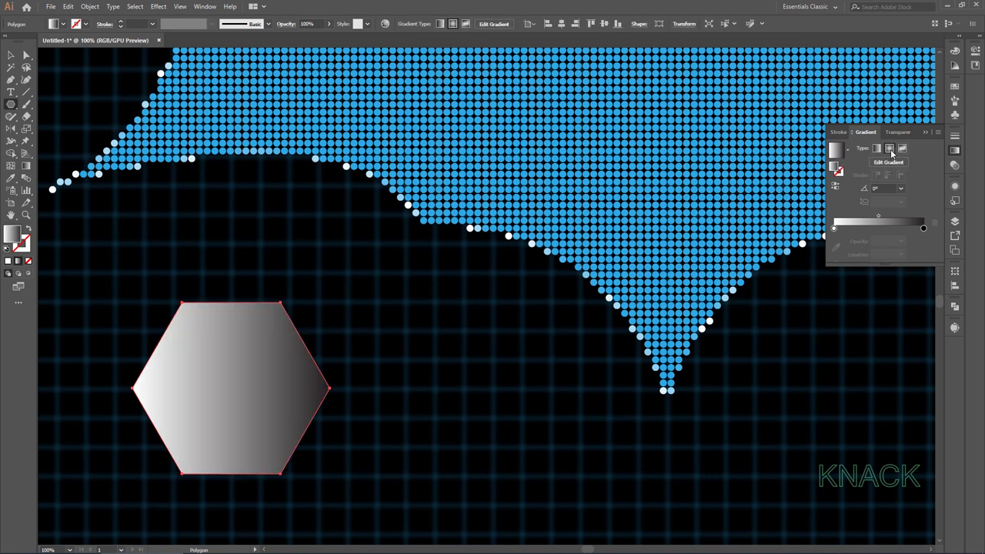
click(955, 151)
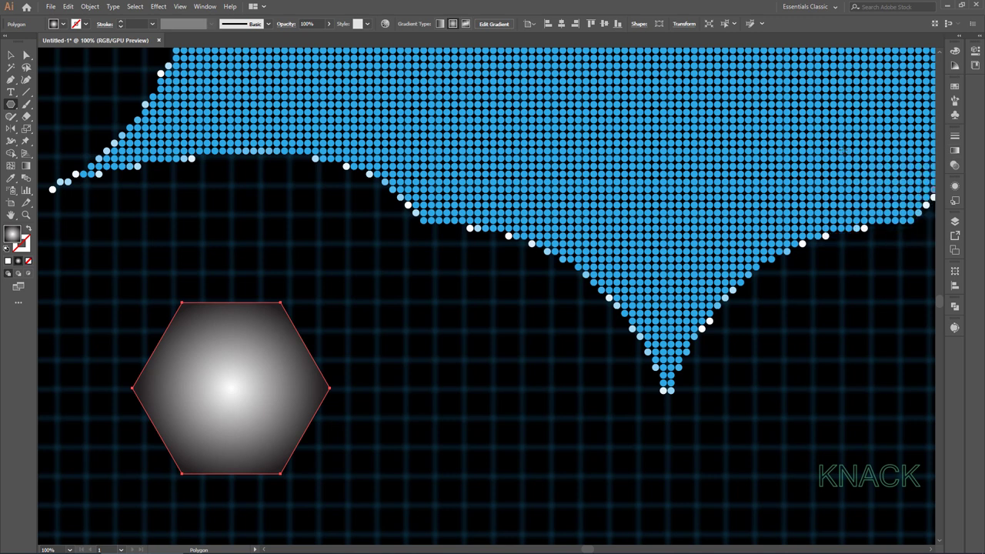
- Set the hexagon's blend mode to Color Dodge so it glows
click(286, 24)
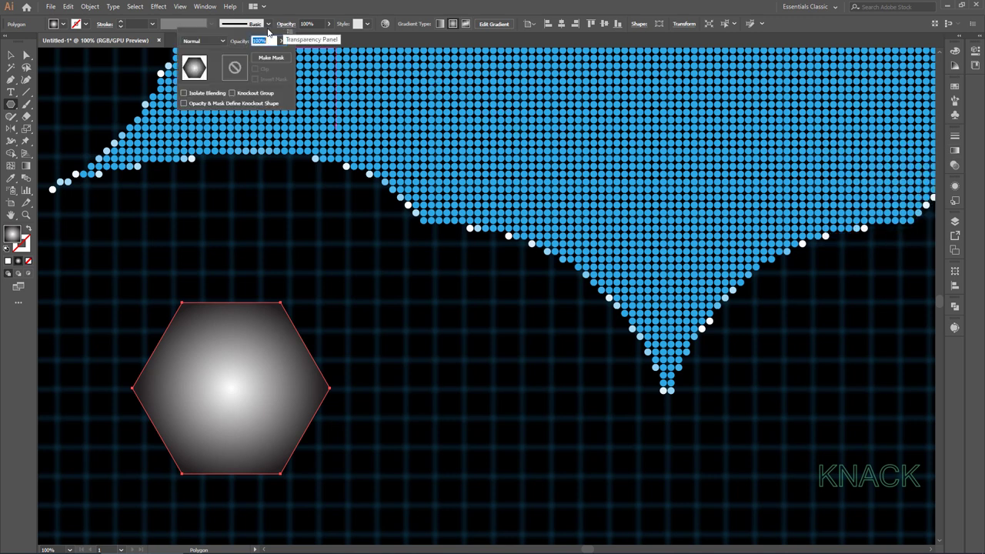
click(218, 42)
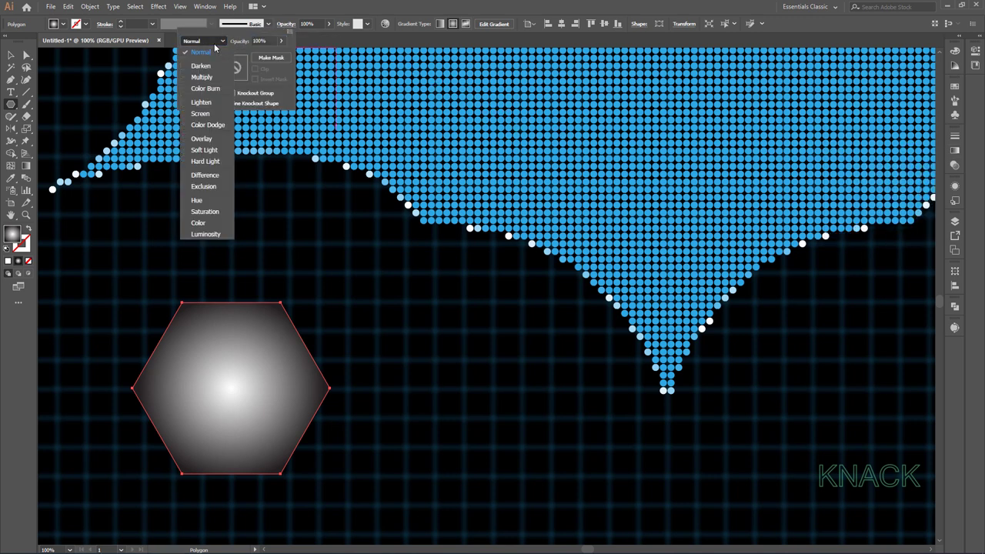
click(207, 124)
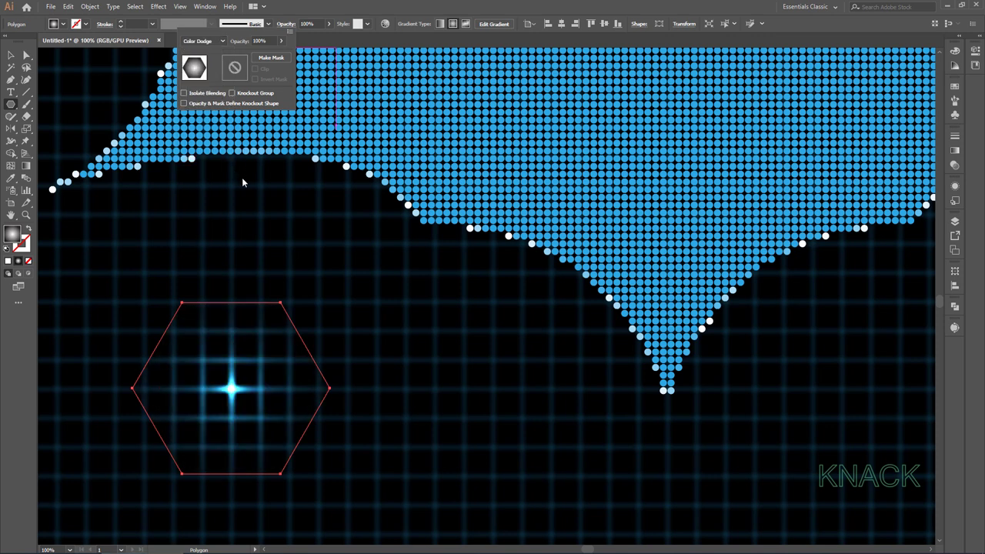
scroll(276, 243, right, 3)
scroll(275, 243, right, 6)
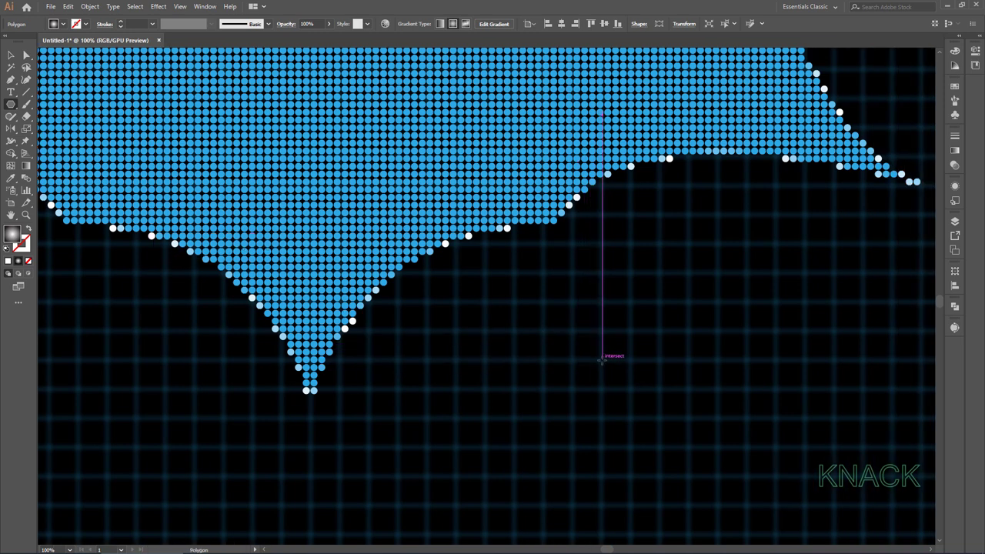
- Draw a second hexagon below the bat's right wing and blend it as Color Dodge
drag(601, 360, 632, 416)
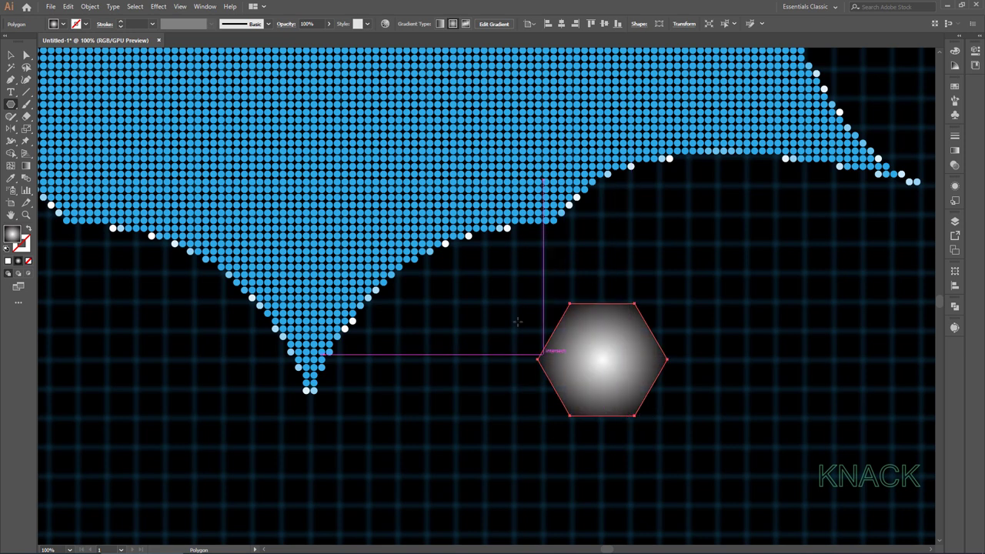
click(282, 25)
click(211, 40)
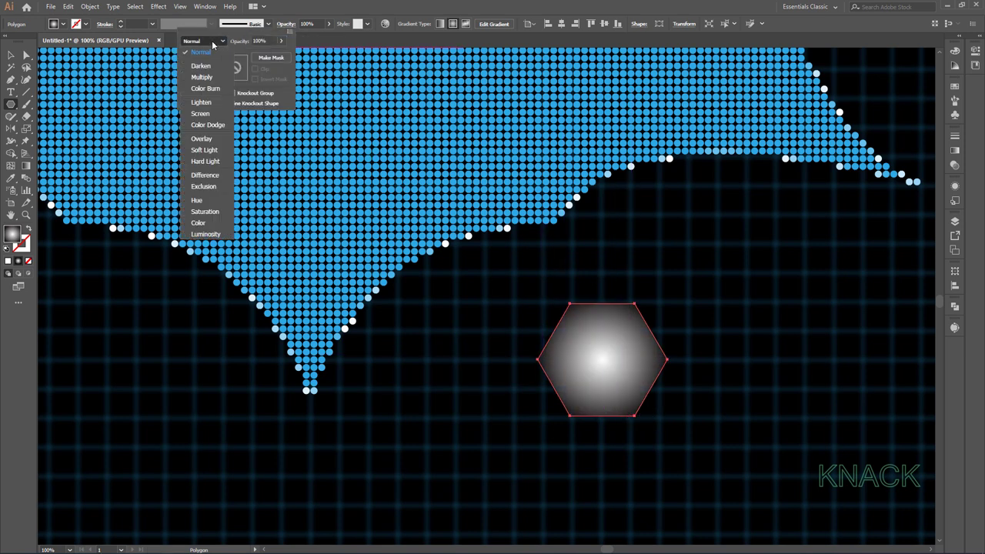
click(221, 125)
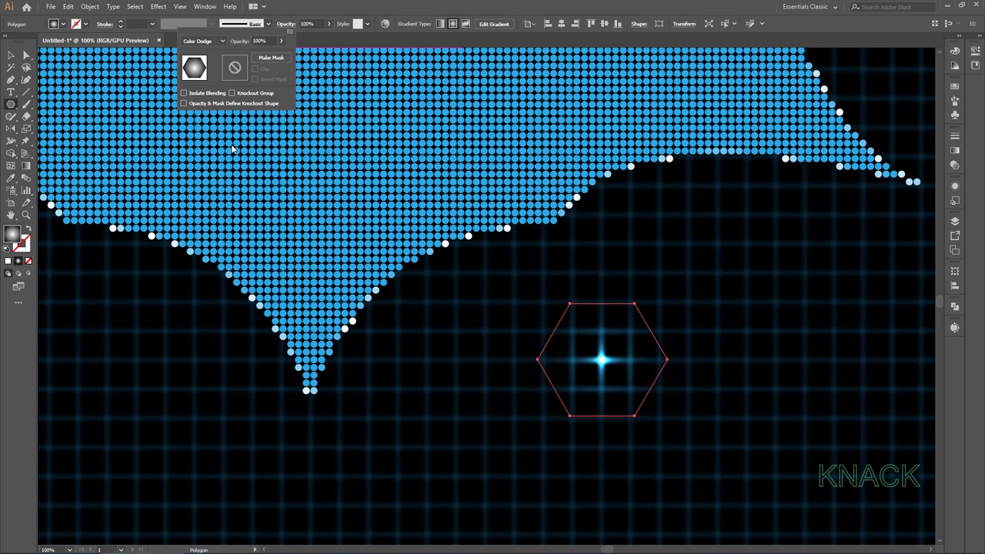
- Add a third Color Dodge hexagon above the left wing, then deselect with the Selection tool
key(ctrl+0)
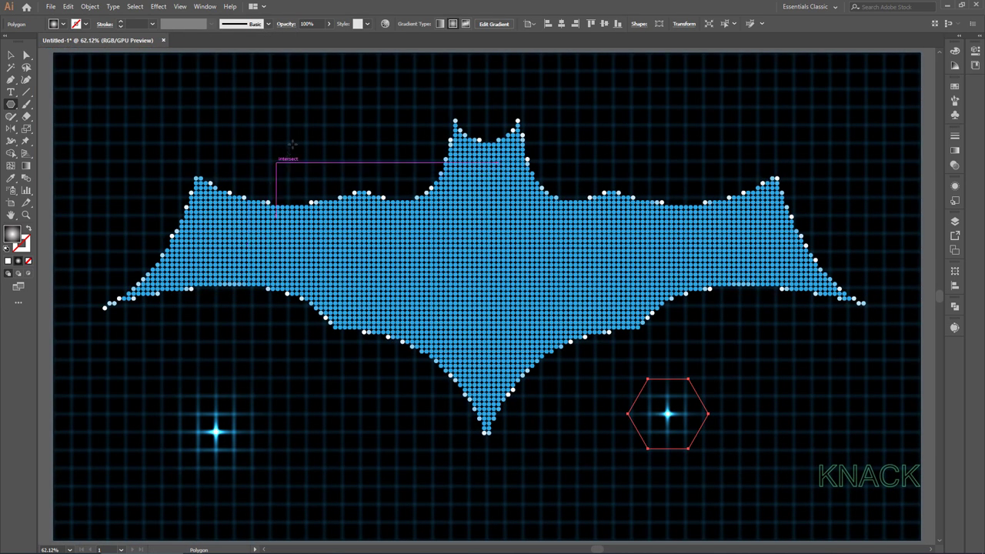
drag(305, 106, 320, 129)
click(285, 24)
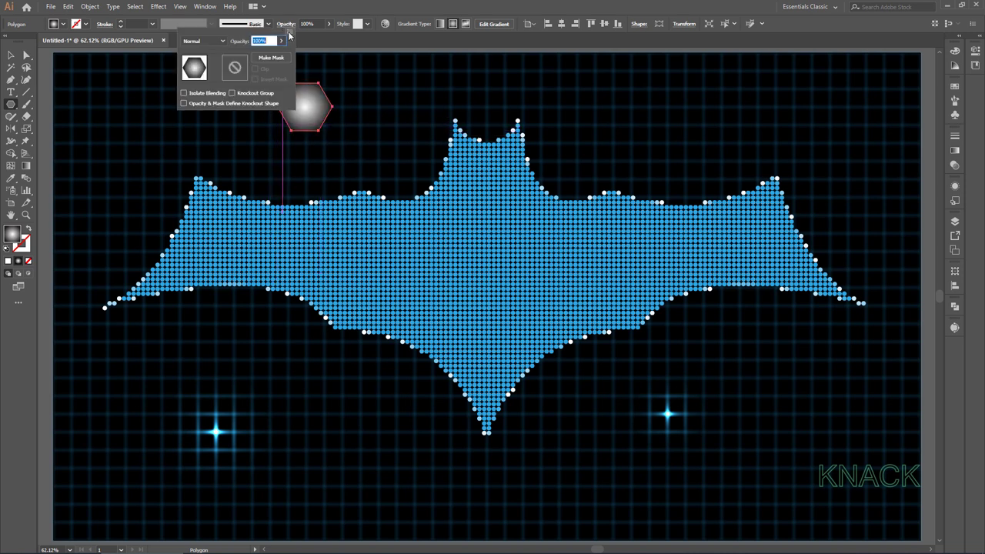
click(223, 40)
click(220, 132)
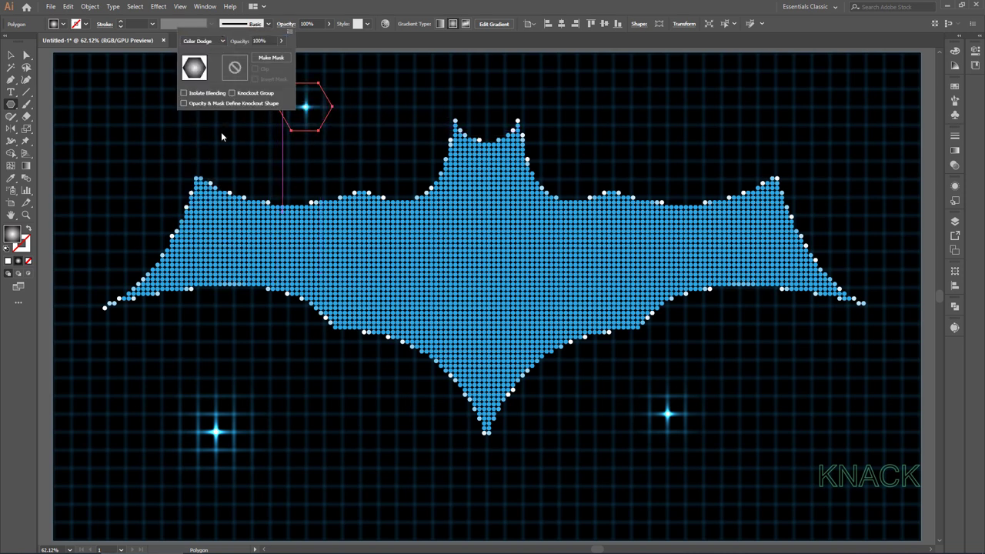
key(Escape)
key(v)
click(171, 141)
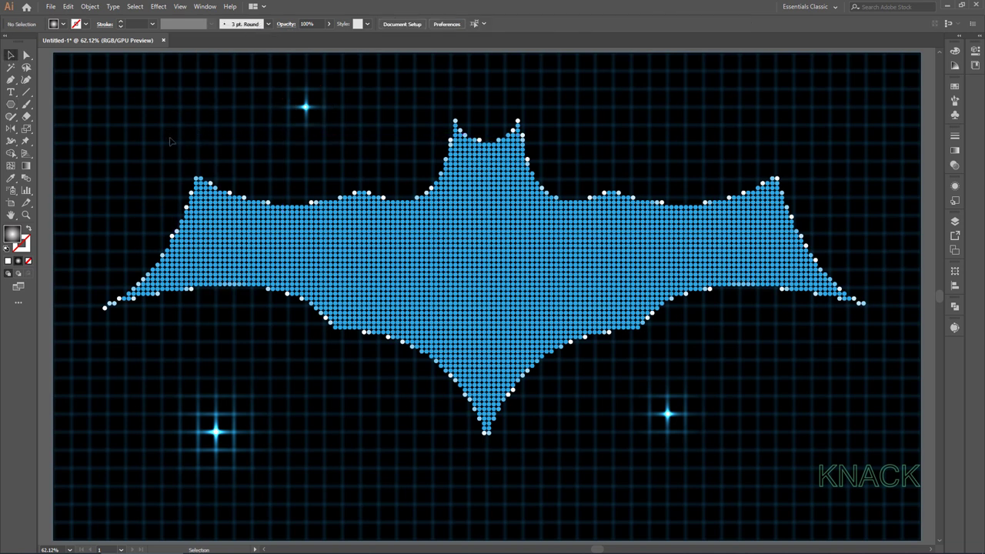